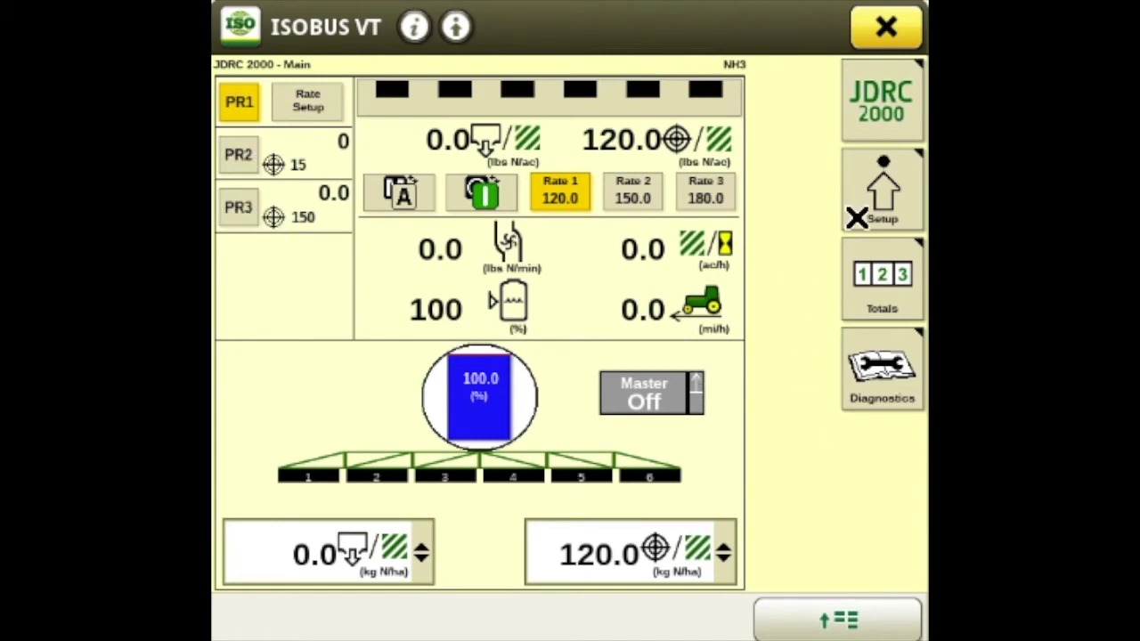
Edit the NH3 profile and accept the confirmation to reach its Name Profile page.
{"action": "left_click", "coordinate": [882, 201]}
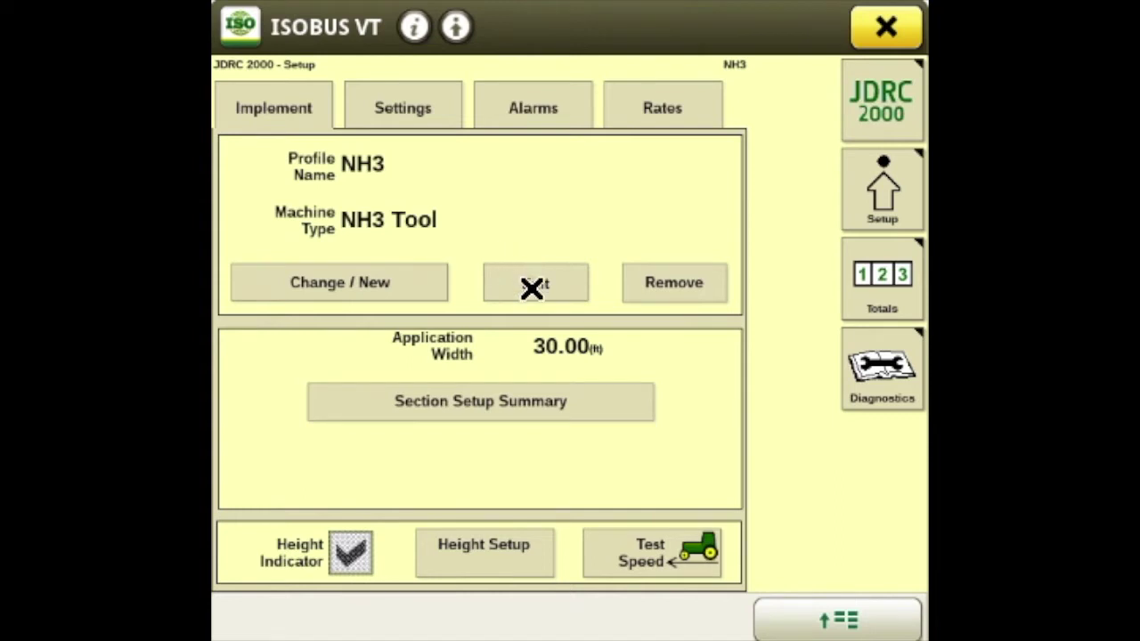
{"action": "left_click", "coordinate": [531, 287]}
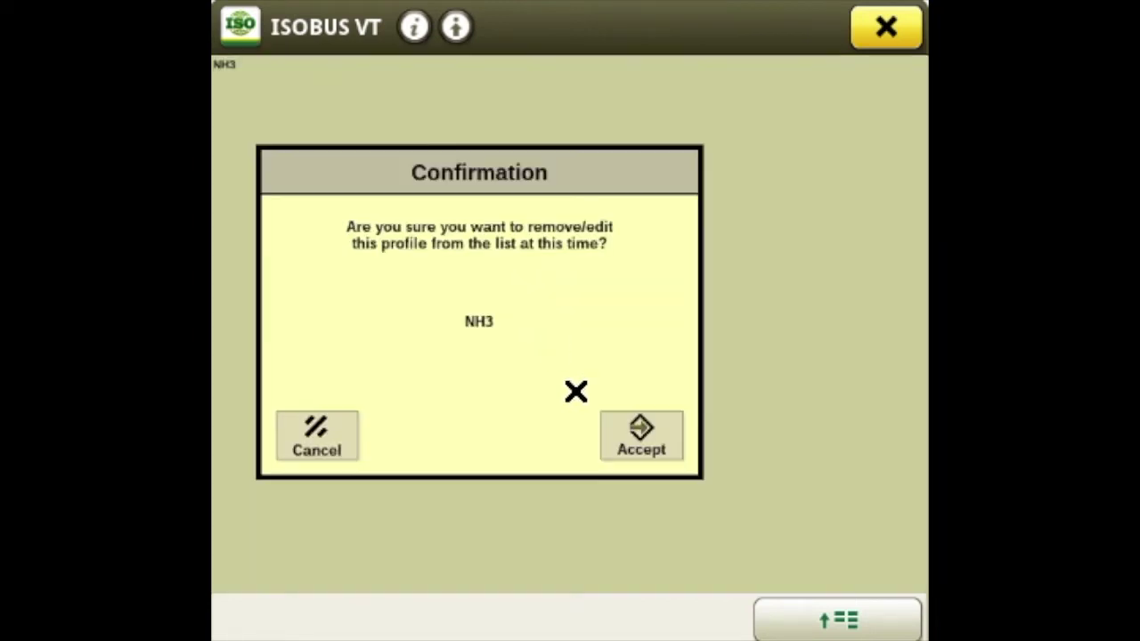
{"action": "left_click", "coordinate": [654, 452]}
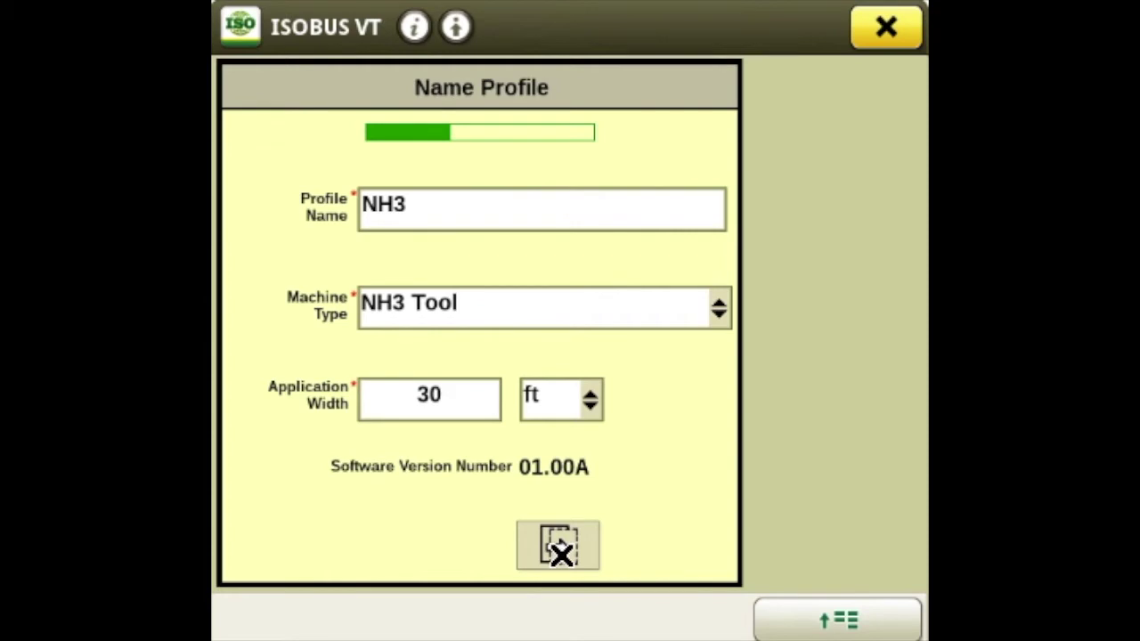
Keep the NH3 profile name and 3 products, and pass Fan/Spinner RPM with 0 sensors.
{"action": "left_click", "coordinate": [561, 552]}
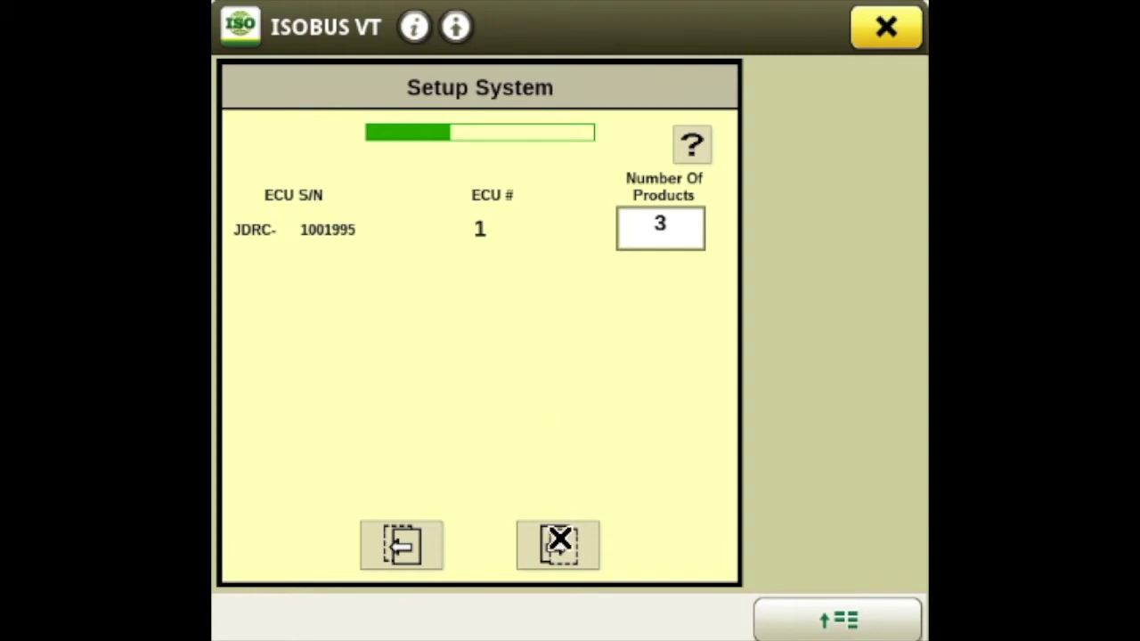
{"action": "left_click", "coordinate": [559, 541]}
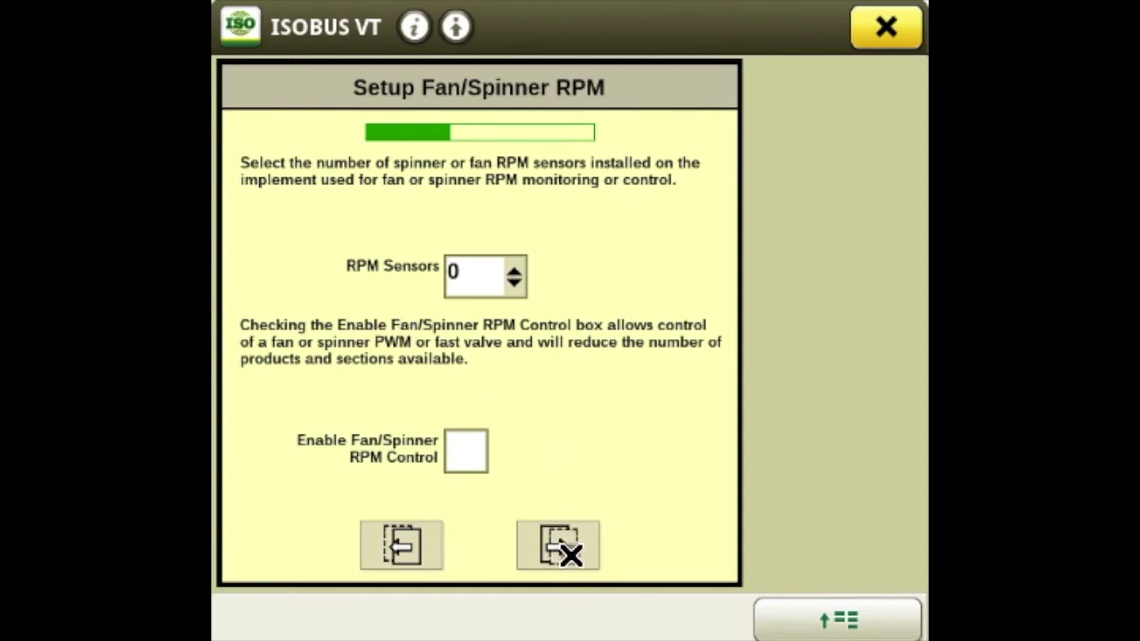
{"action": "left_click", "coordinate": [569, 554]}
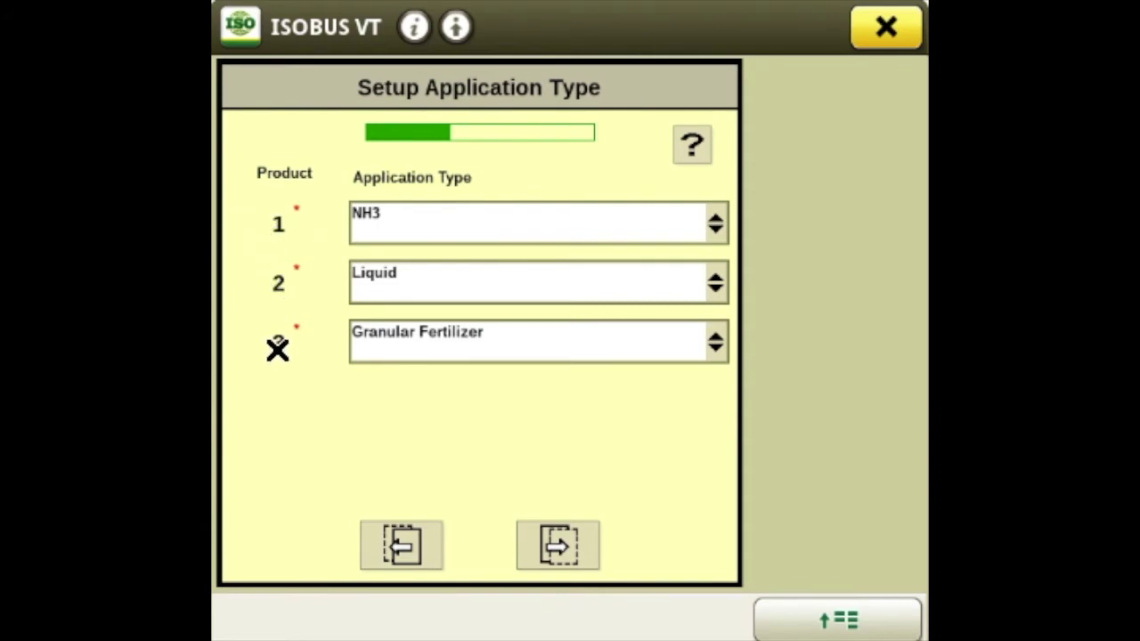
Accept the NH3, Liquid and Full Width Section modes for products 1–3 and reach Section Groups.
{"action": "left_click", "coordinate": [567, 556]}
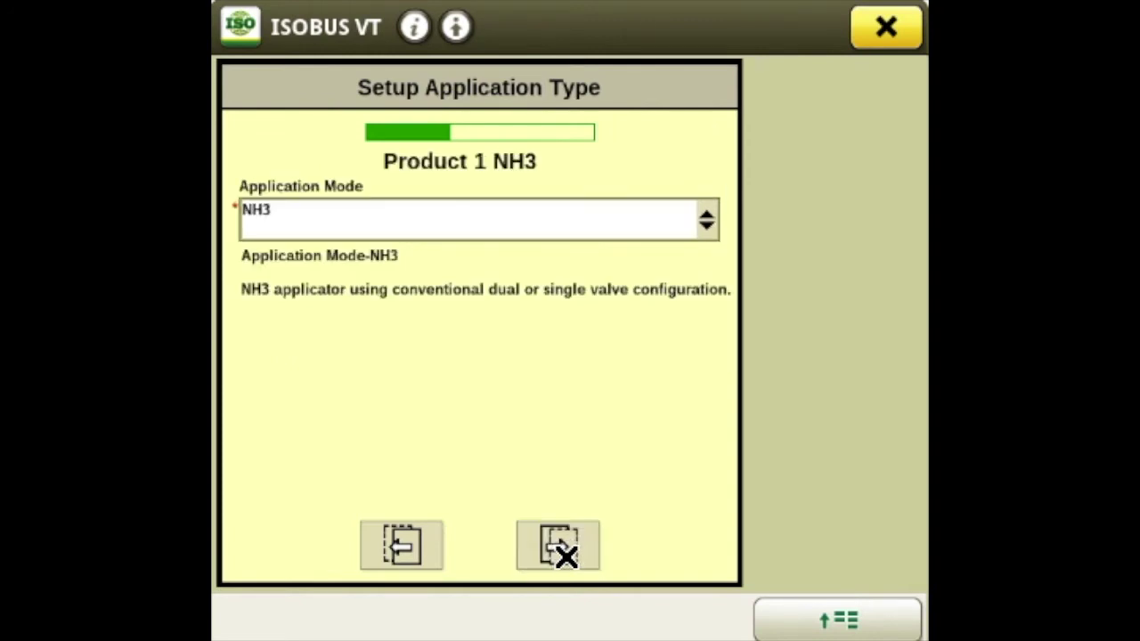
{"action": "left_click", "coordinate": [567, 555]}
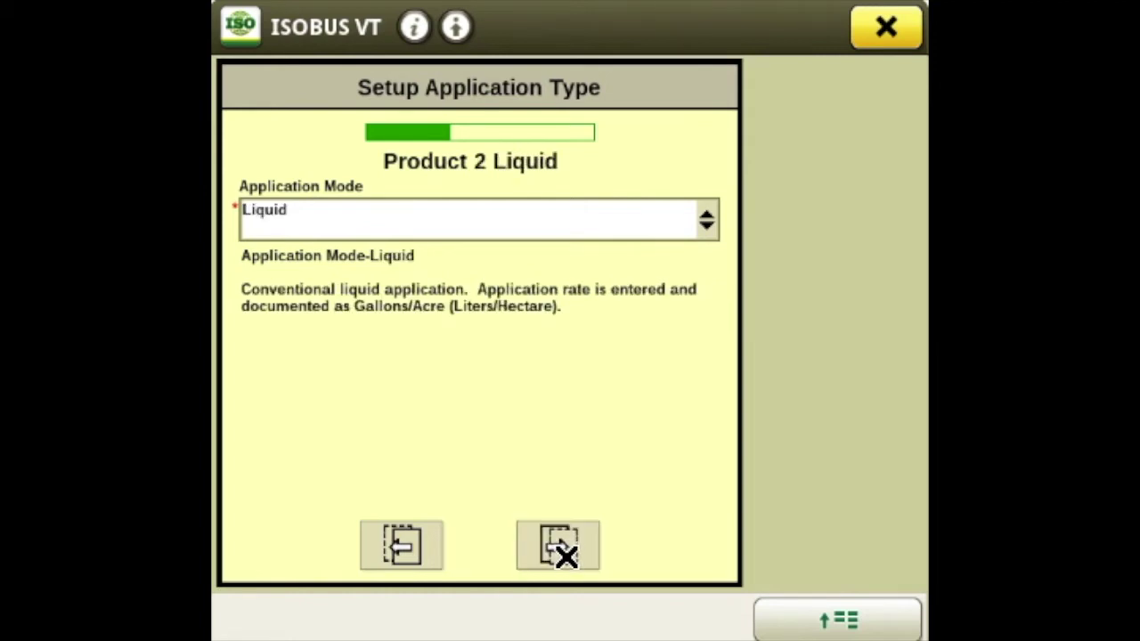
{"action": "left_click", "coordinate": [567, 556]}
{"action": "left_click", "coordinate": [566, 556]}
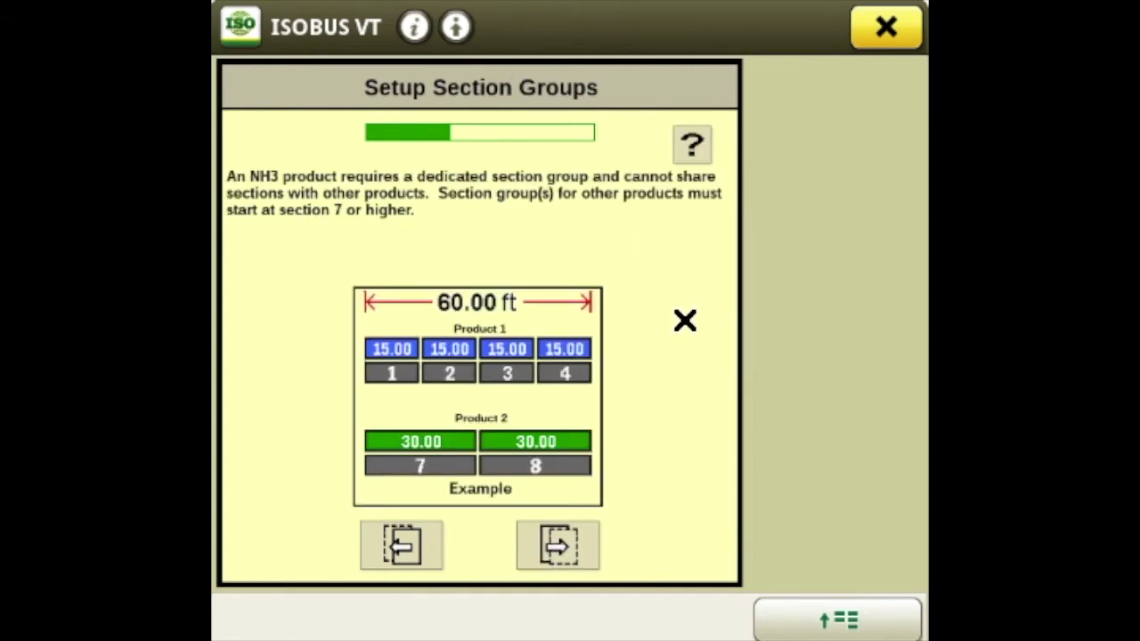
{"action": "left_click", "coordinate": [567, 551]}
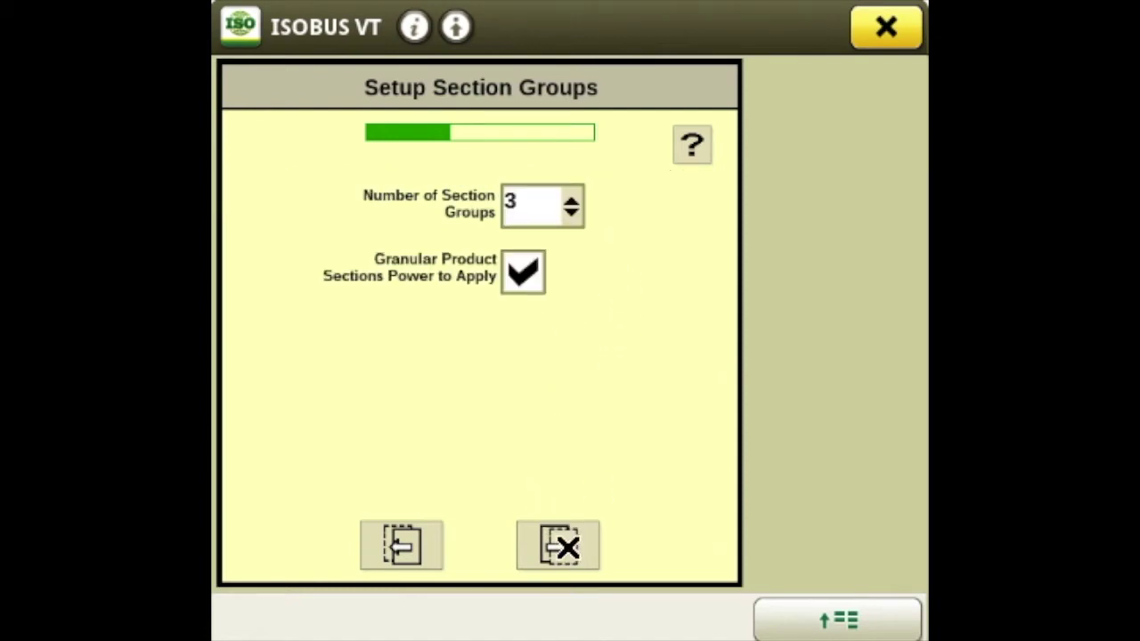
Accept 3 section groups, harnessing, drivers, product assignments and widths 5 (sections 1–6) and 15 (7–10).
{"action": "left_click", "coordinate": [568, 546]}
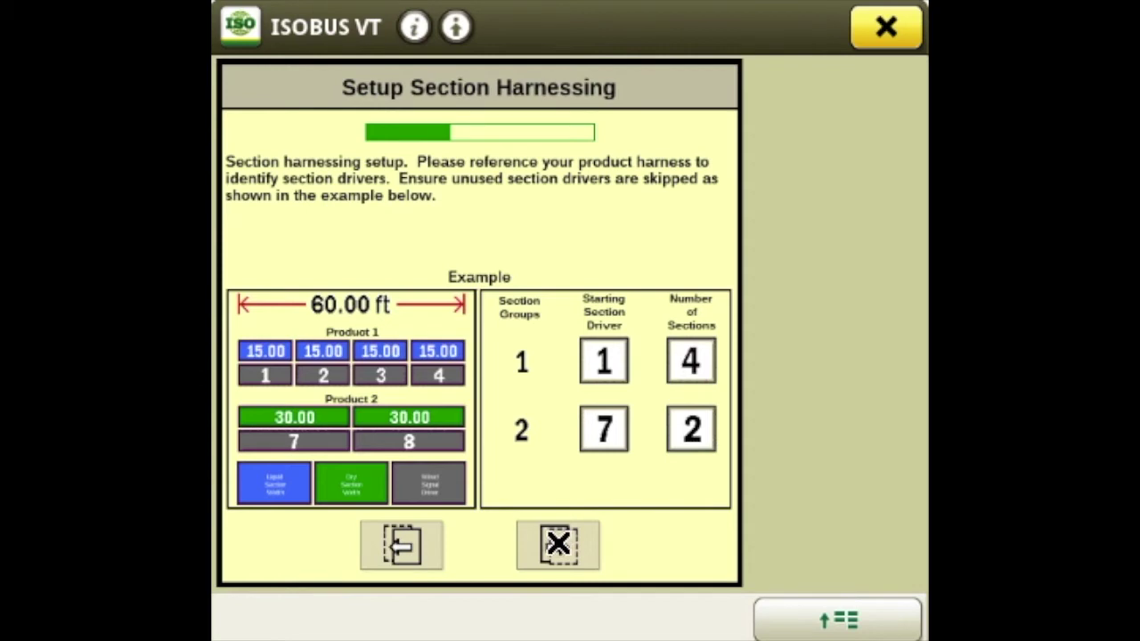
{"action": "left_click", "coordinate": [558, 543]}
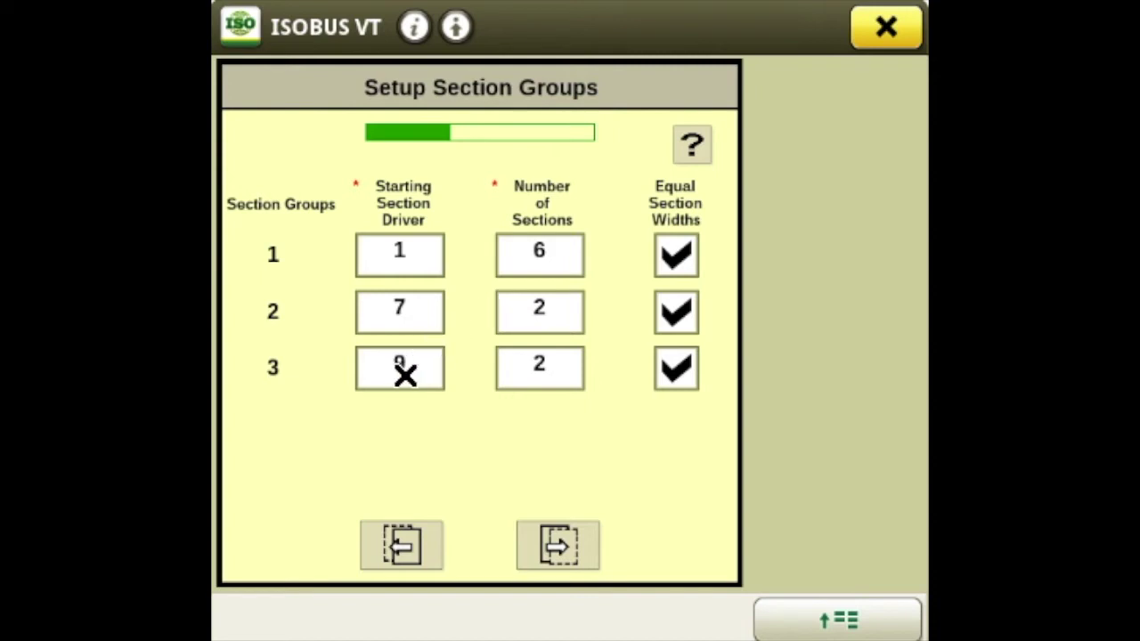
{"action": "left_click", "coordinate": [561, 553]}
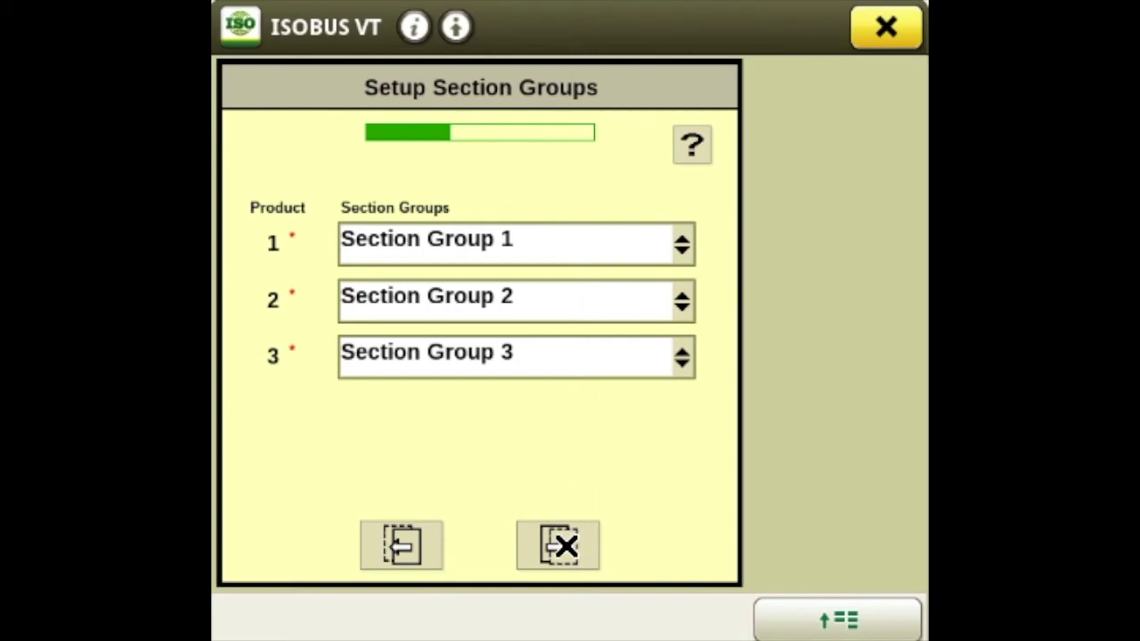
{"action": "left_click", "coordinate": [562, 545]}
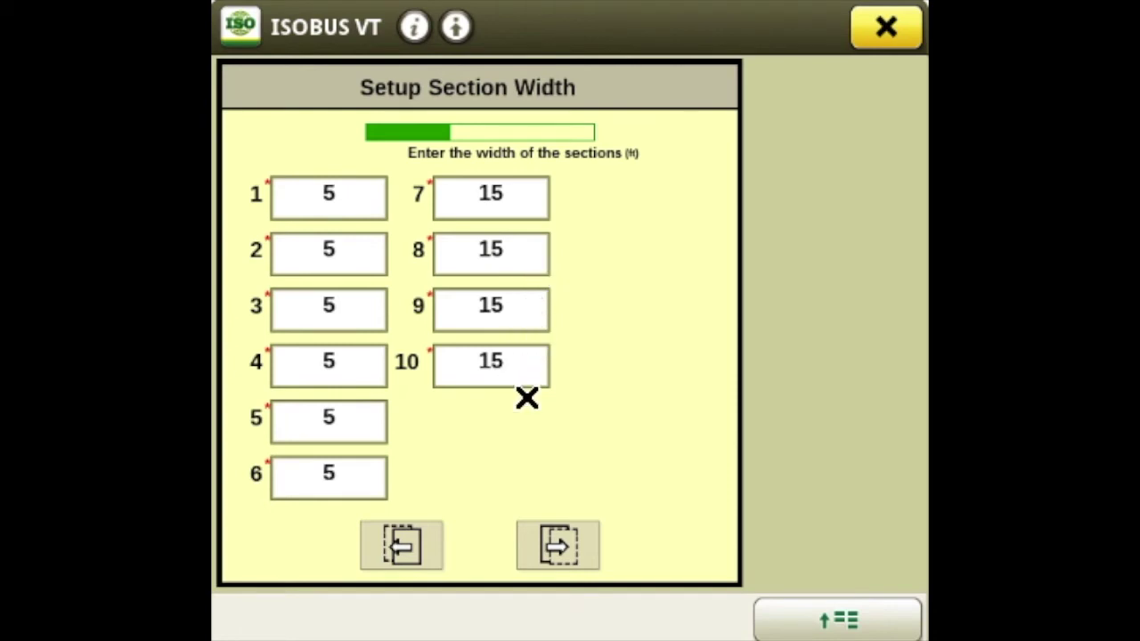
{"action": "left_click", "coordinate": [558, 547]}
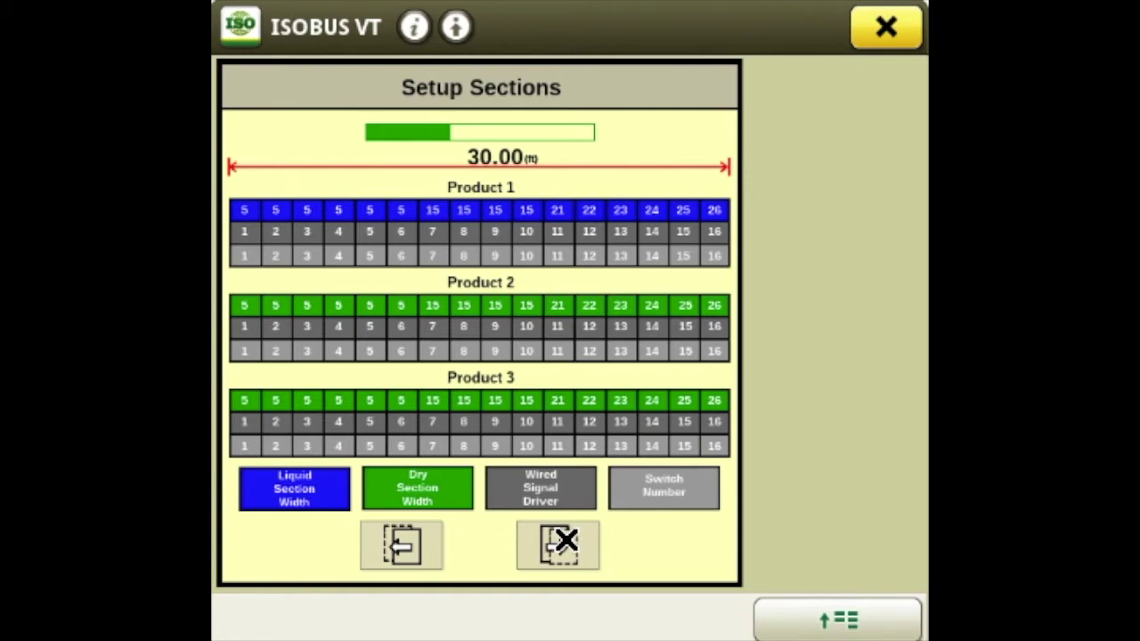
Accept the section layout, keep both pressure sensors at 0-55 in/H2O (3-5V), and accept pressure alarms.
{"action": "left_click", "coordinate": [566, 540]}
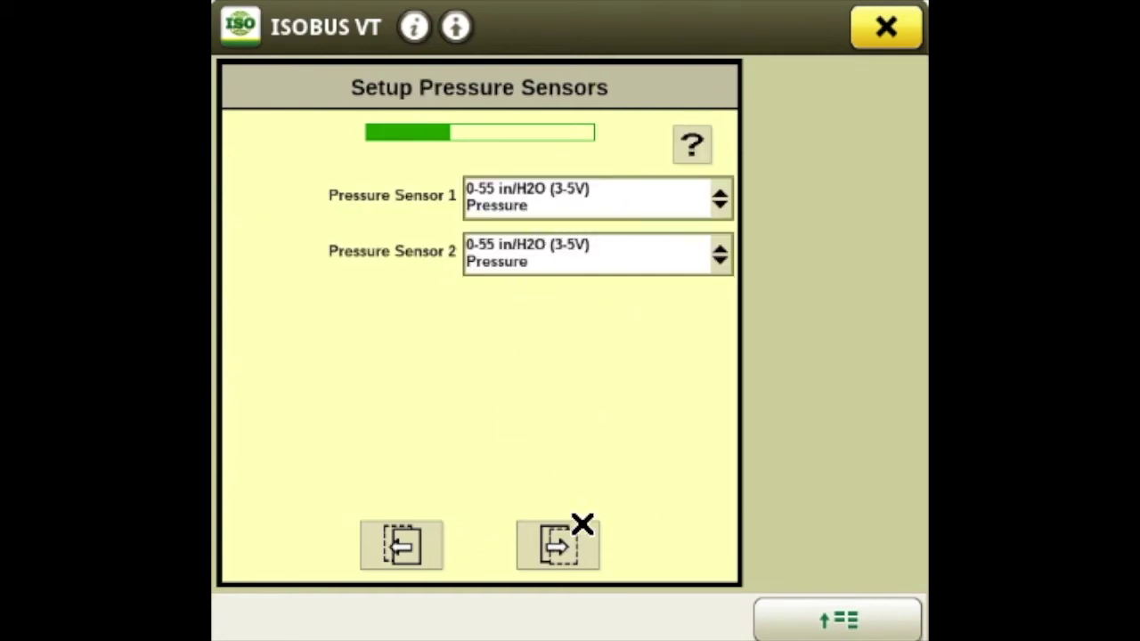
{"action": "left_click", "coordinate": [648, 205]}
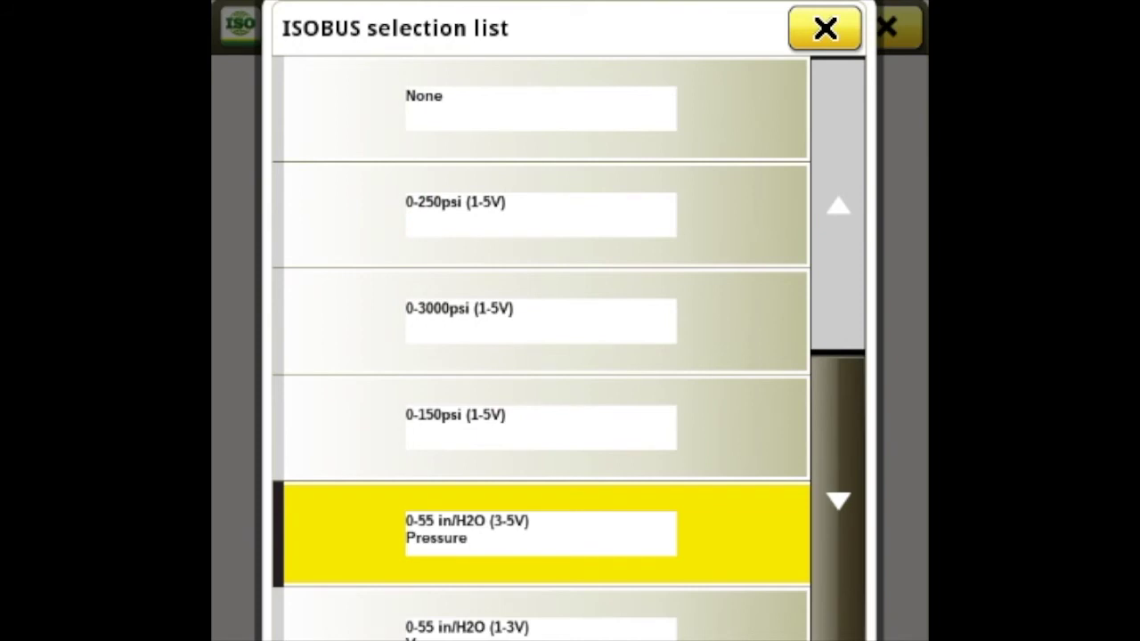
{"action": "left_click", "coordinate": [825, 27]}
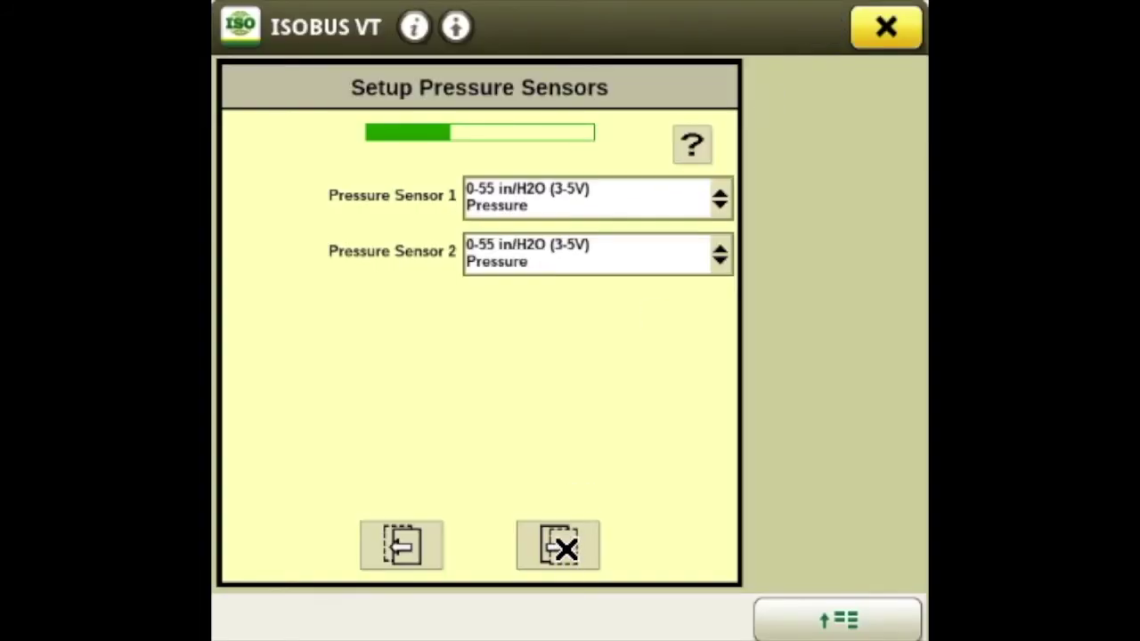
{"action": "left_click", "coordinate": [564, 547]}
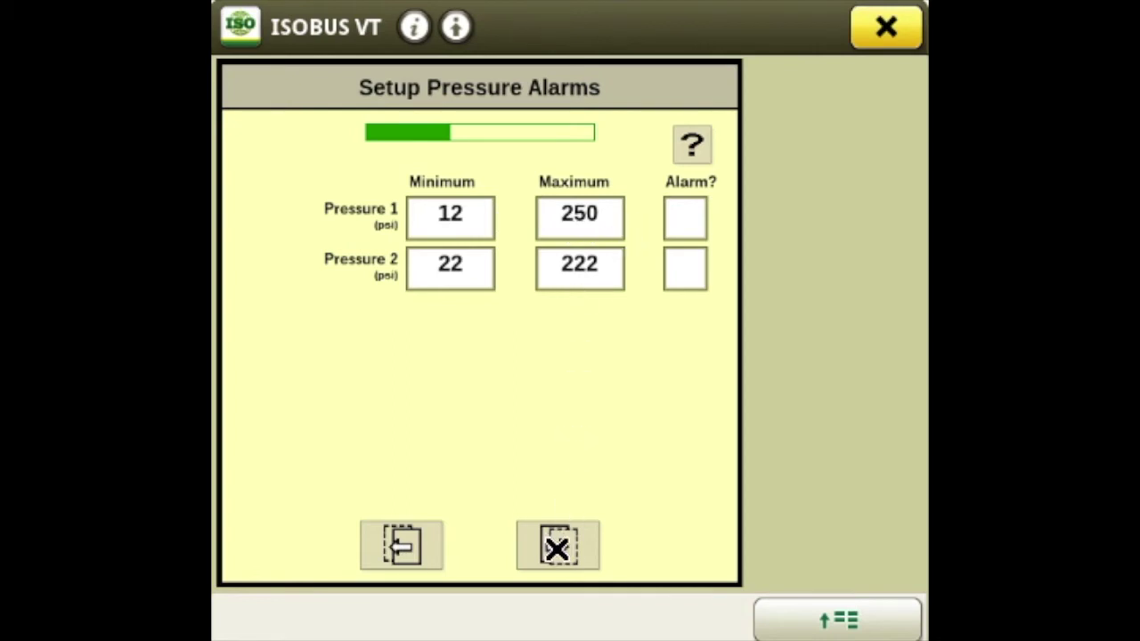
{"action": "left_click", "coordinate": [556, 547]}
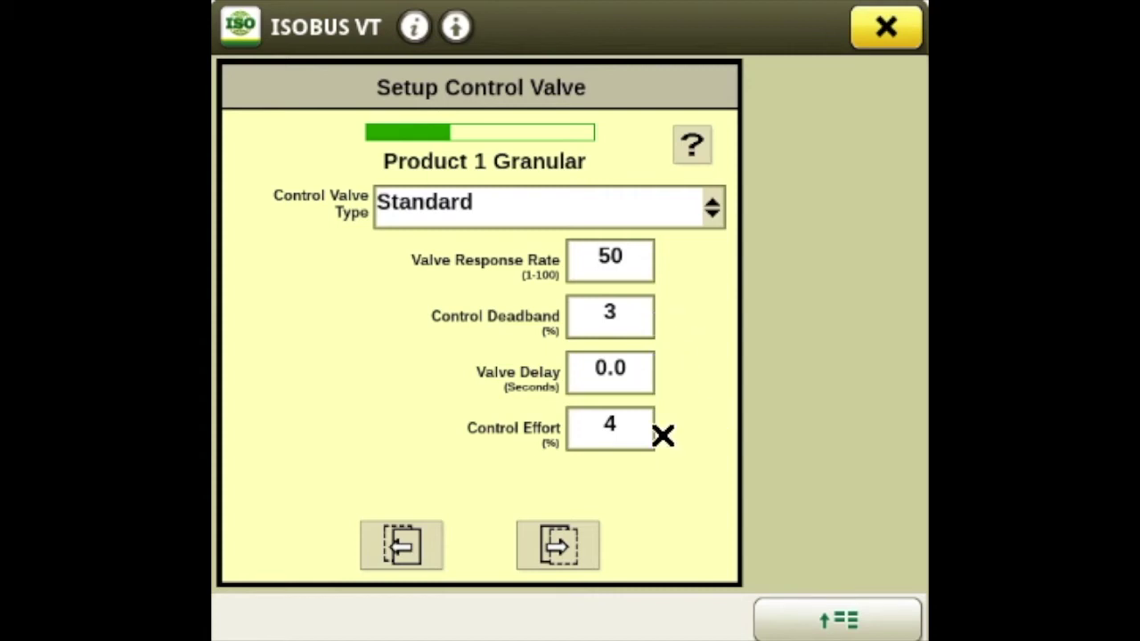
Accept Product 1's control valve, flowmeter calibration 70, 1000 gal tank, rates 120/150/180 and alarms.
{"action": "left_click", "coordinate": [558, 539]}
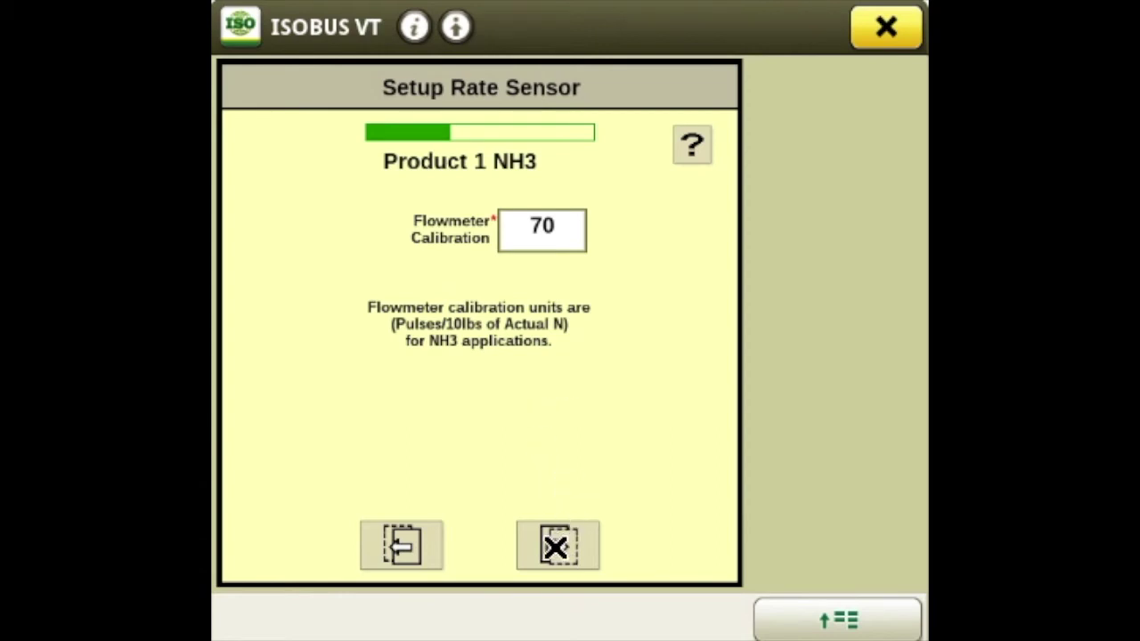
{"action": "left_click", "coordinate": [556, 548]}
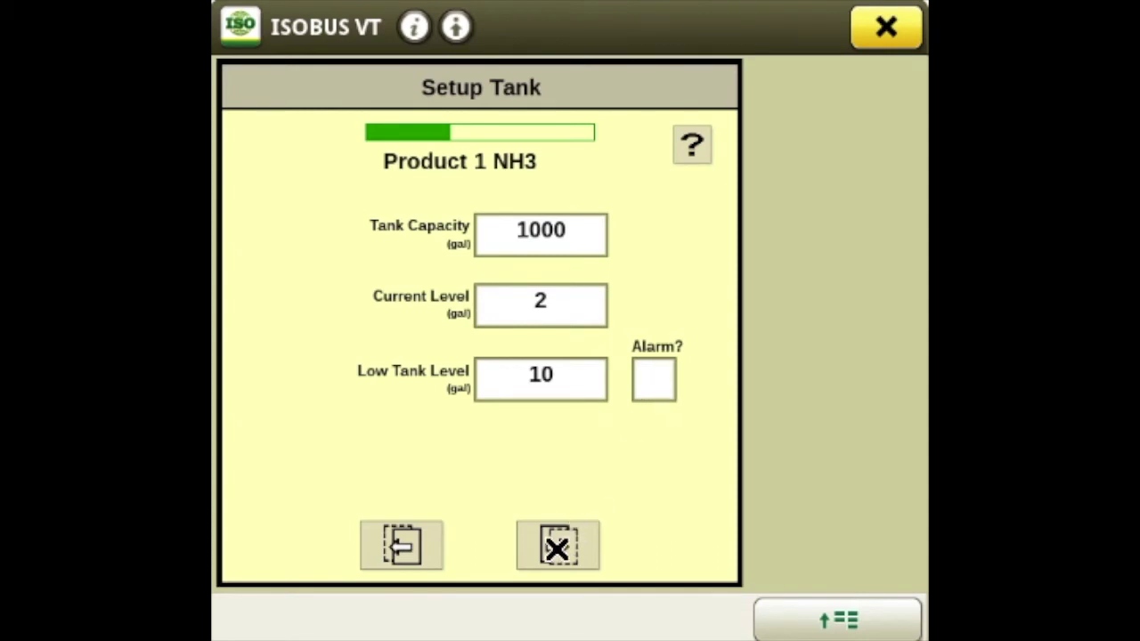
{"action": "left_click", "coordinate": [558, 548]}
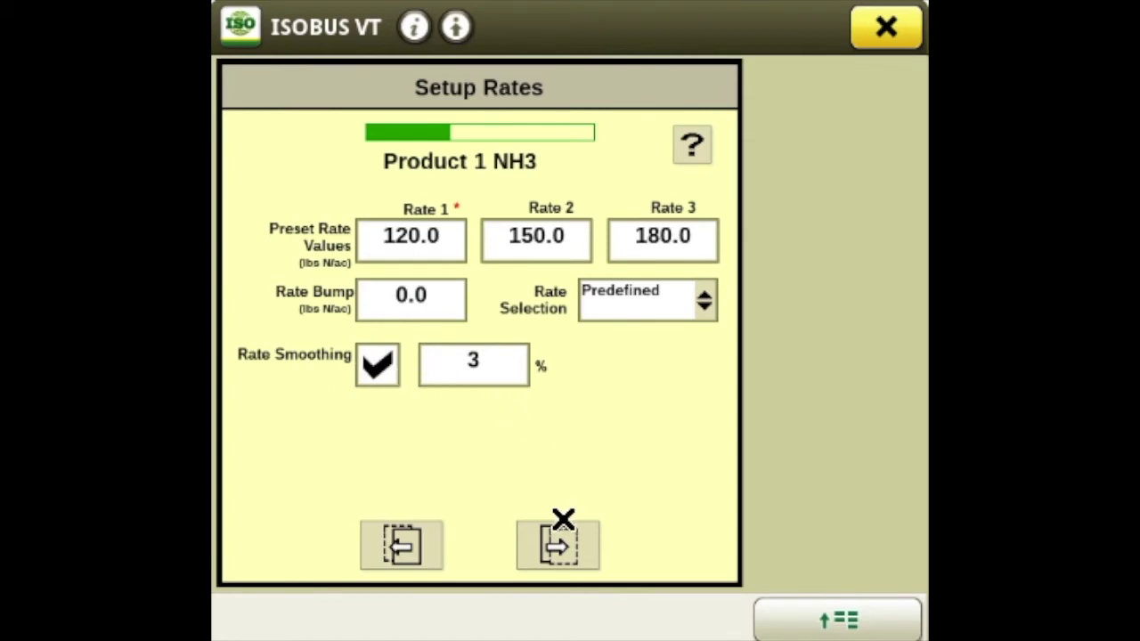
{"action": "left_click", "coordinate": [559, 546]}
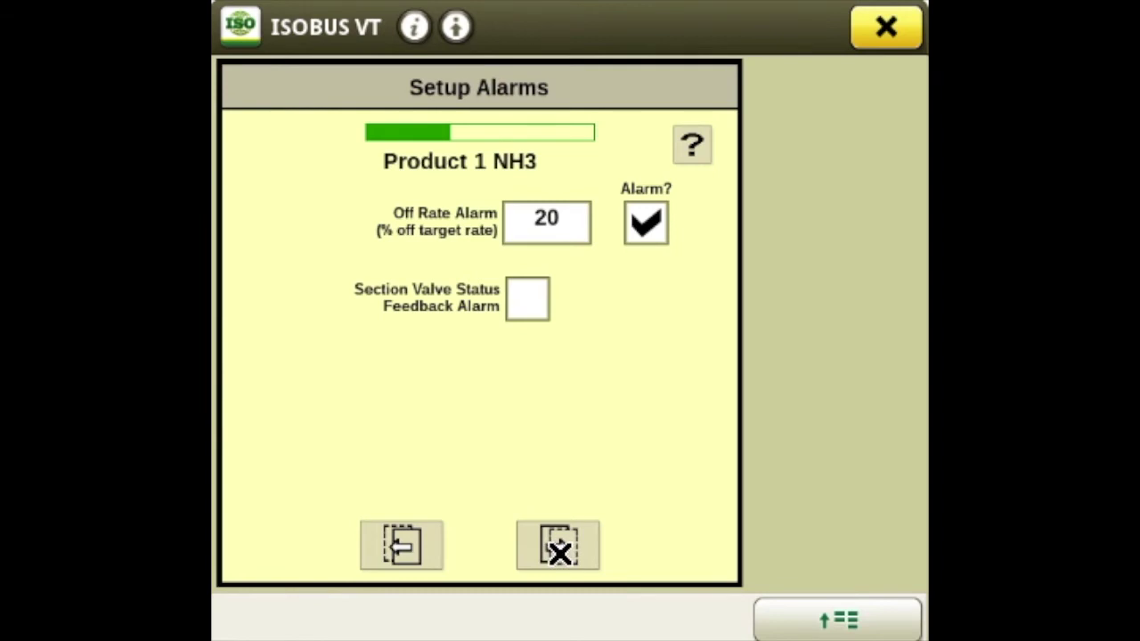
{"action": "left_click", "coordinate": [559, 547]}
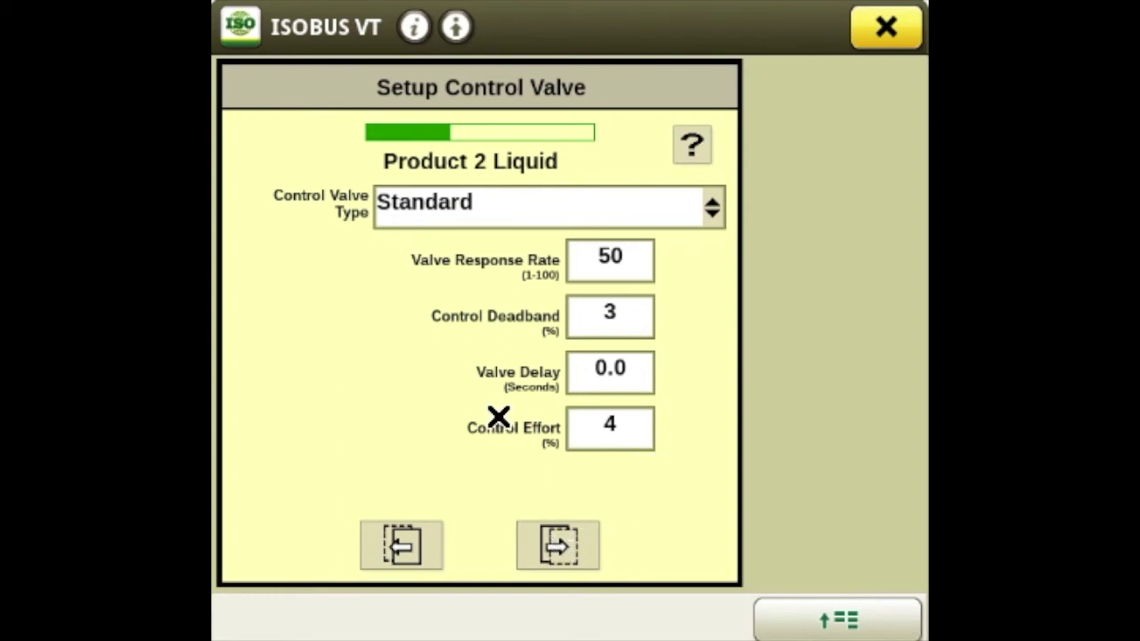
Keep Product 2 Liquid's control valve type at Standard and accept its valve settings.
{"action": "left_click", "coordinate": [492, 218]}
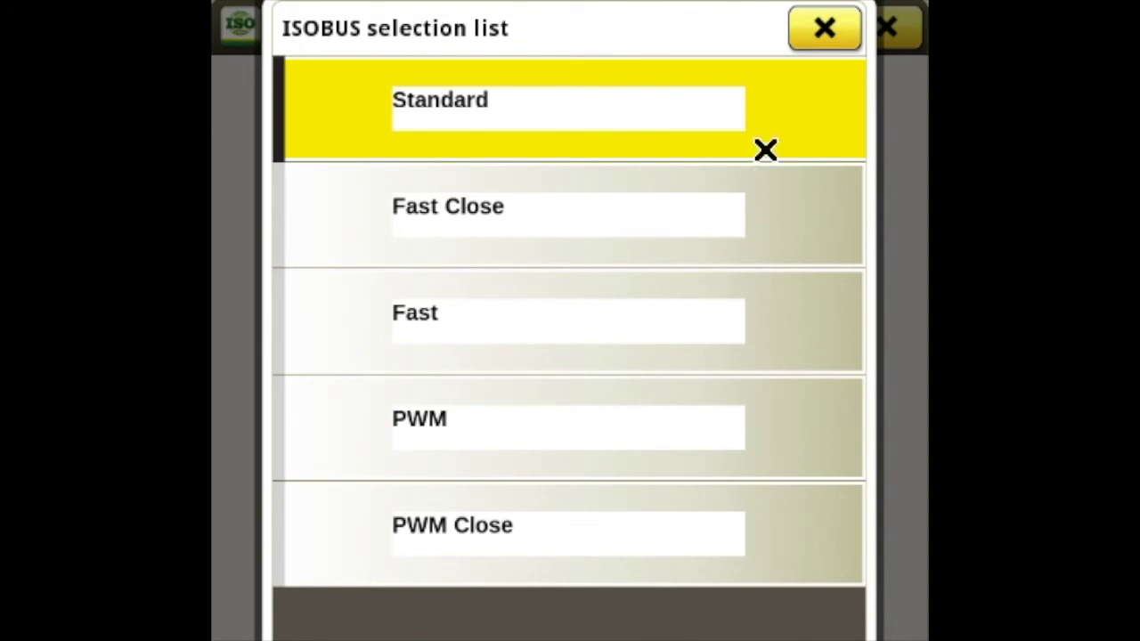
{"action": "left_click", "coordinate": [825, 27]}
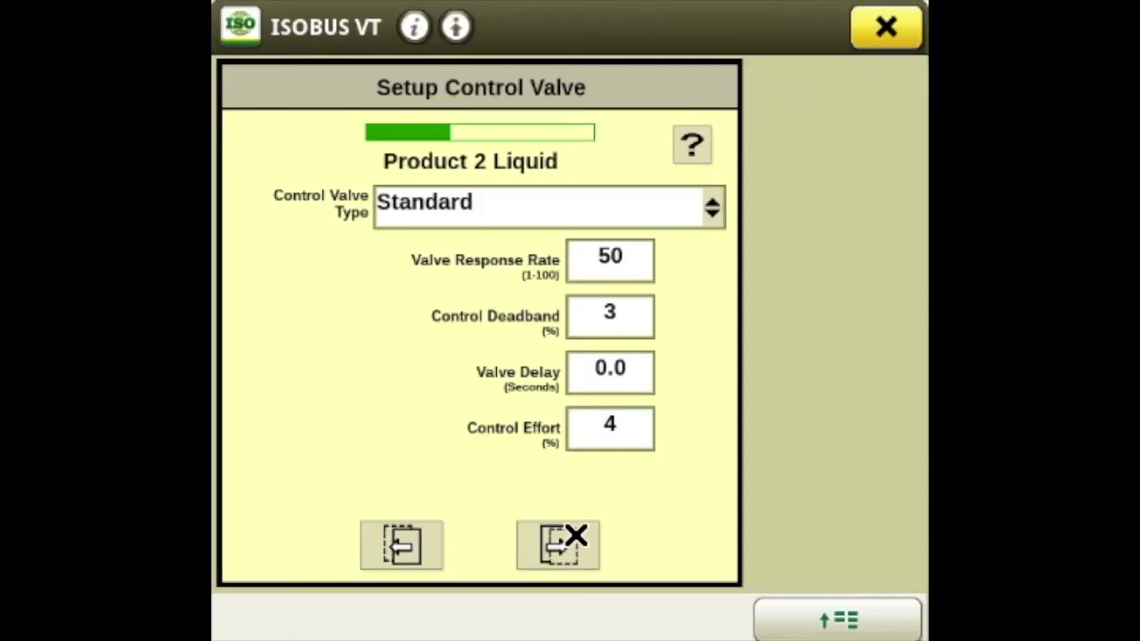
{"action": "left_click", "coordinate": [576, 535]}
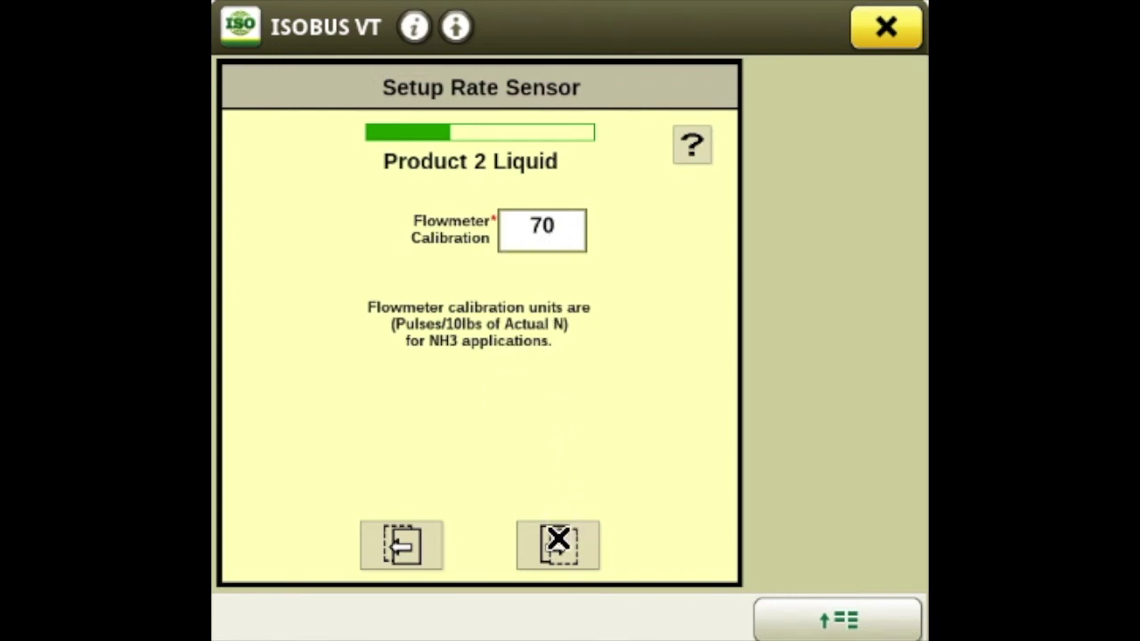
Accept Product 2 Liquid's flowmeter calibration 70 and tank settings.
{"action": "left_click", "coordinate": [558, 539]}
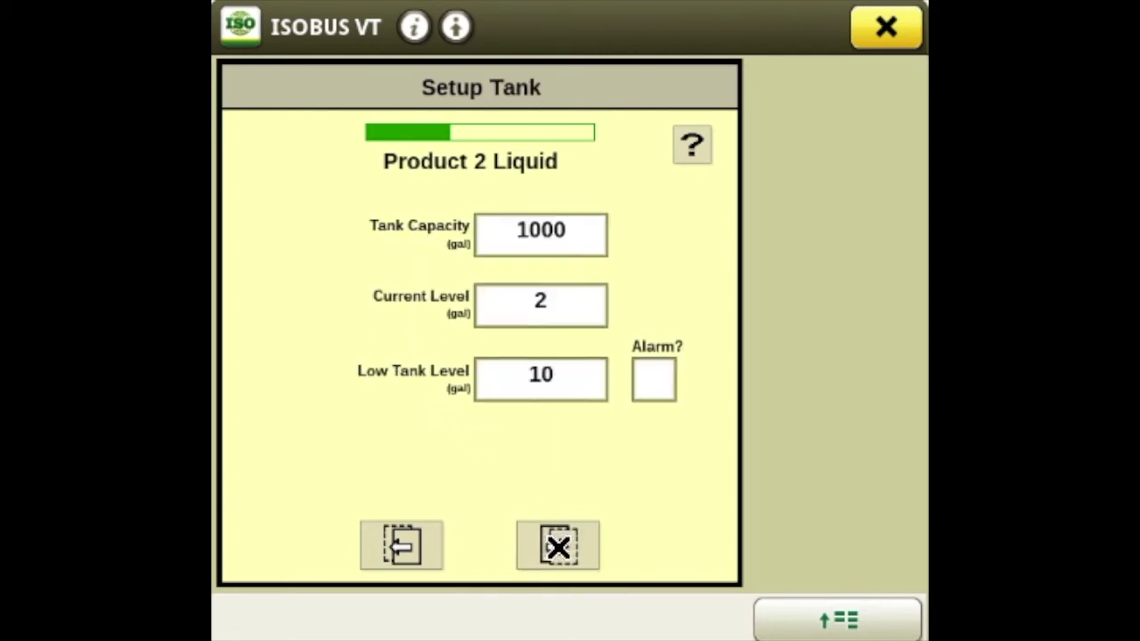
{"action": "left_click", "coordinate": [558, 546]}
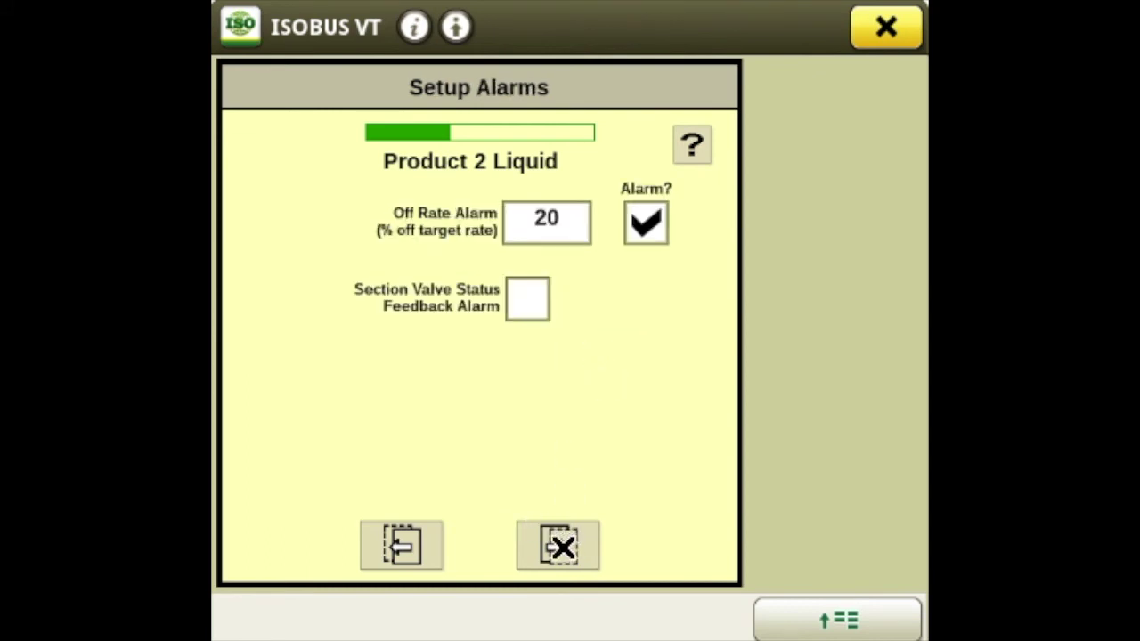
Accept Product 3 Granular's tank, rate and alarm pages (off-rate alarm 20%, valve feedback off).
{"action": "left_click", "coordinate": [560, 545]}
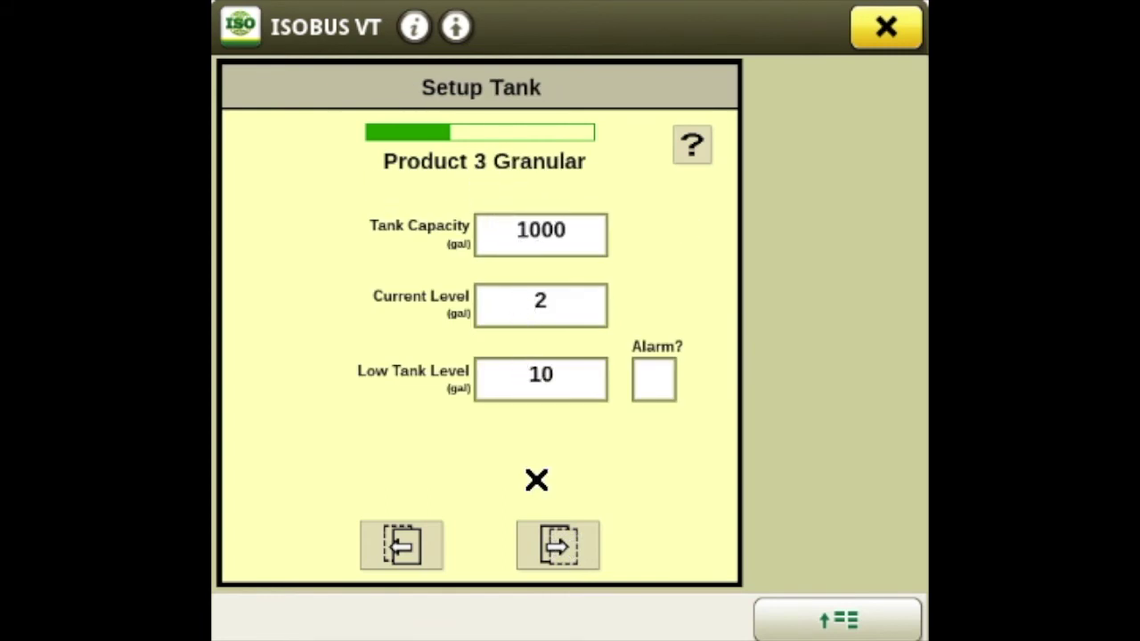
{"action": "left_click", "coordinate": [563, 550]}
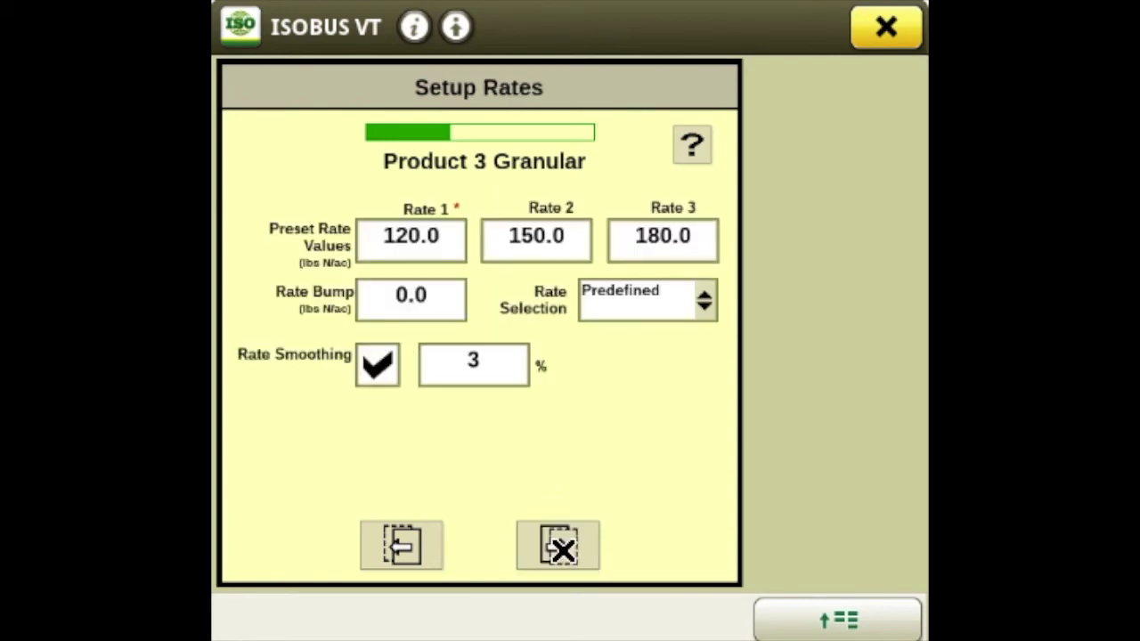
{"action": "left_click", "coordinate": [563, 549]}
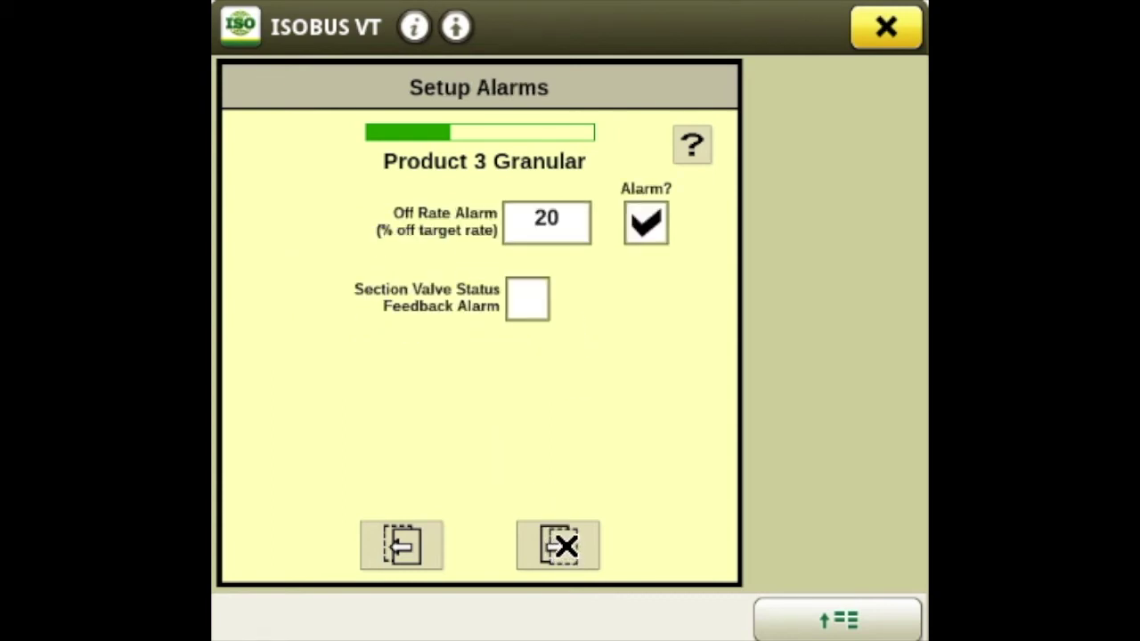
Accept the NH3 setup summary, then view Control Valve Setup under the JDRC 2000 Settings.
{"action": "left_click", "coordinate": [564, 546]}
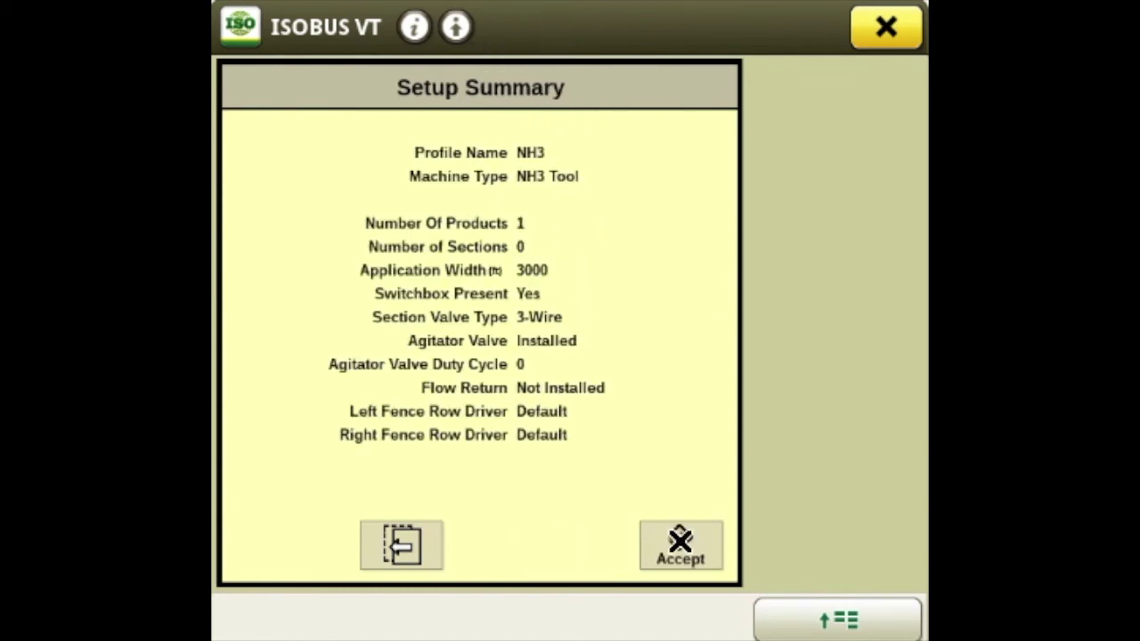
{"action": "left_click", "coordinate": [680, 541]}
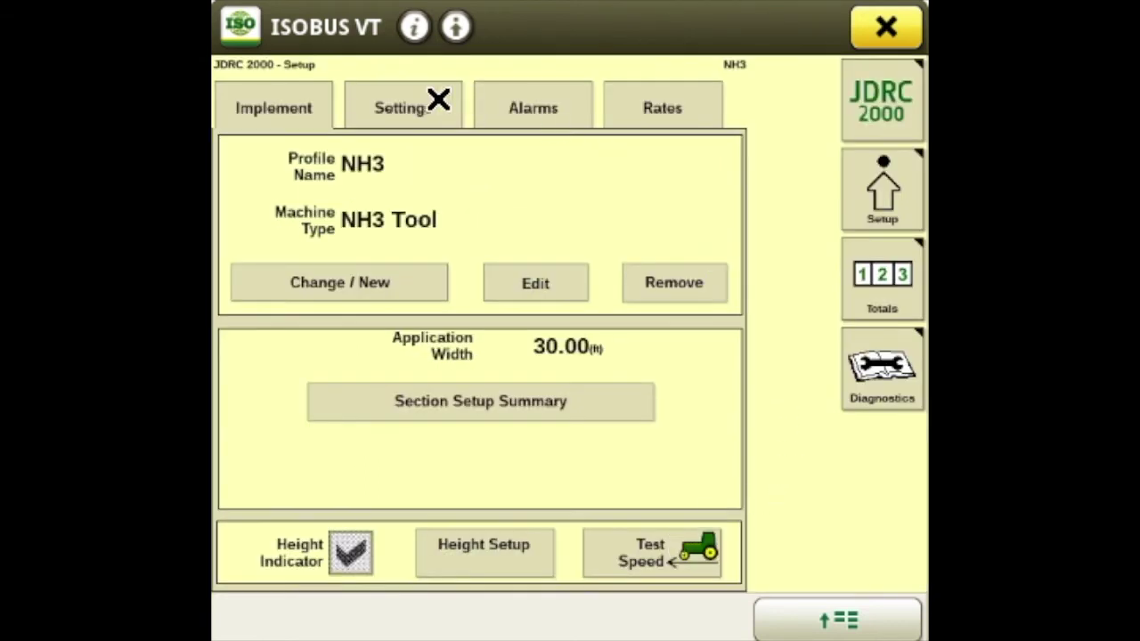
{"action": "left_click", "coordinate": [407, 102]}
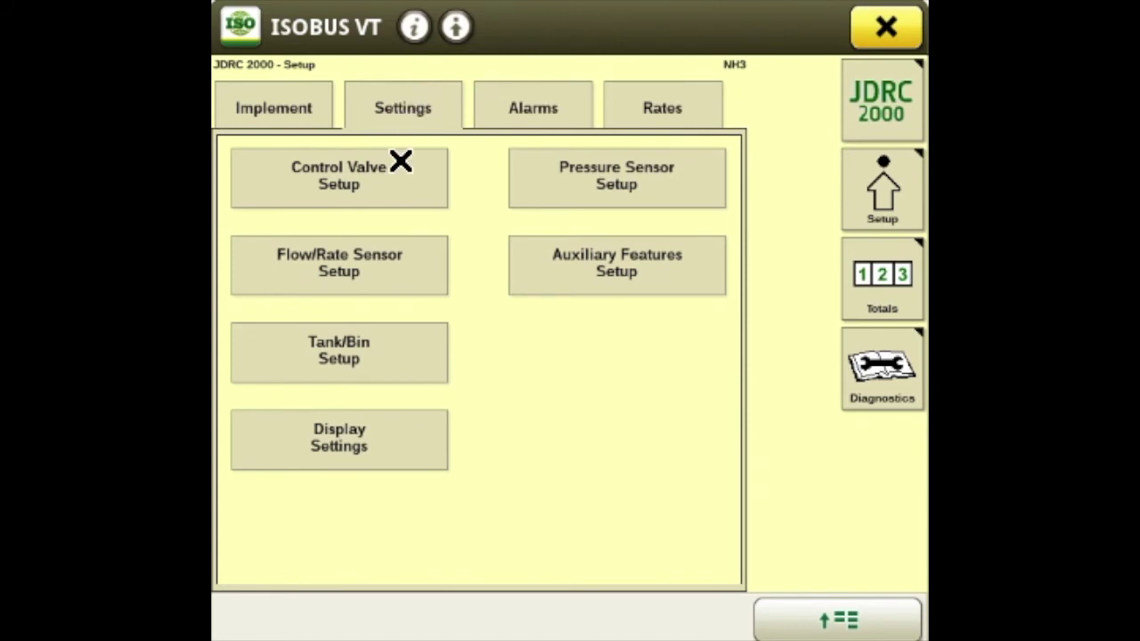
{"action": "left_click", "coordinate": [368, 194]}
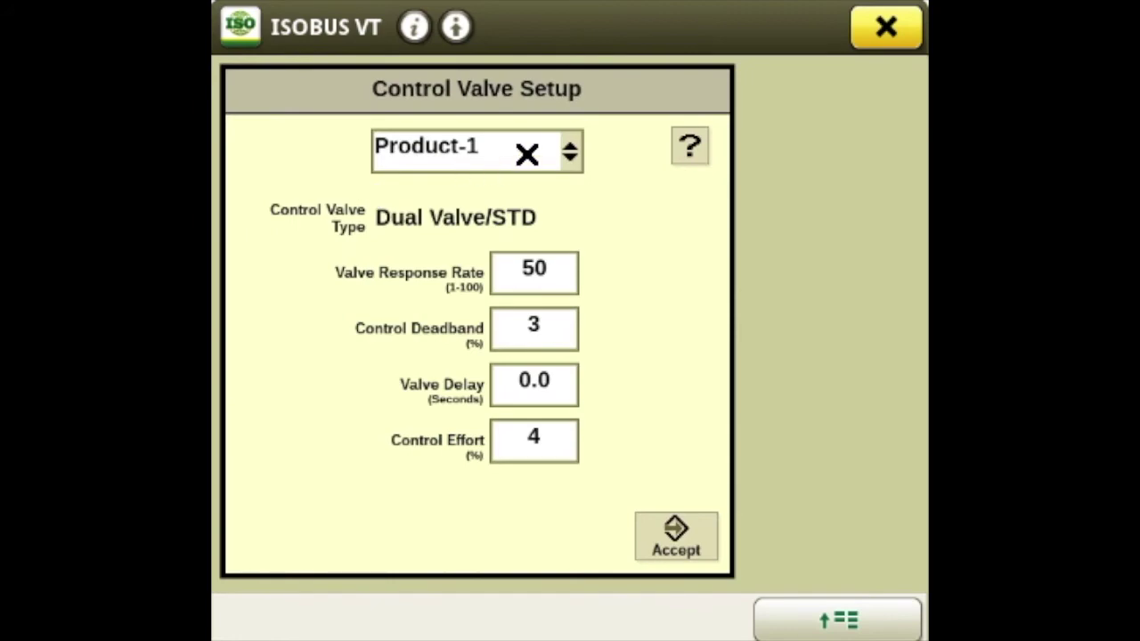
Review and accept the control valve settings for Product-3, then the flow/rate sensor settings.
{"action": "left_click", "coordinate": [527, 154]}
{"action": "left_click", "coordinate": [532, 331]}
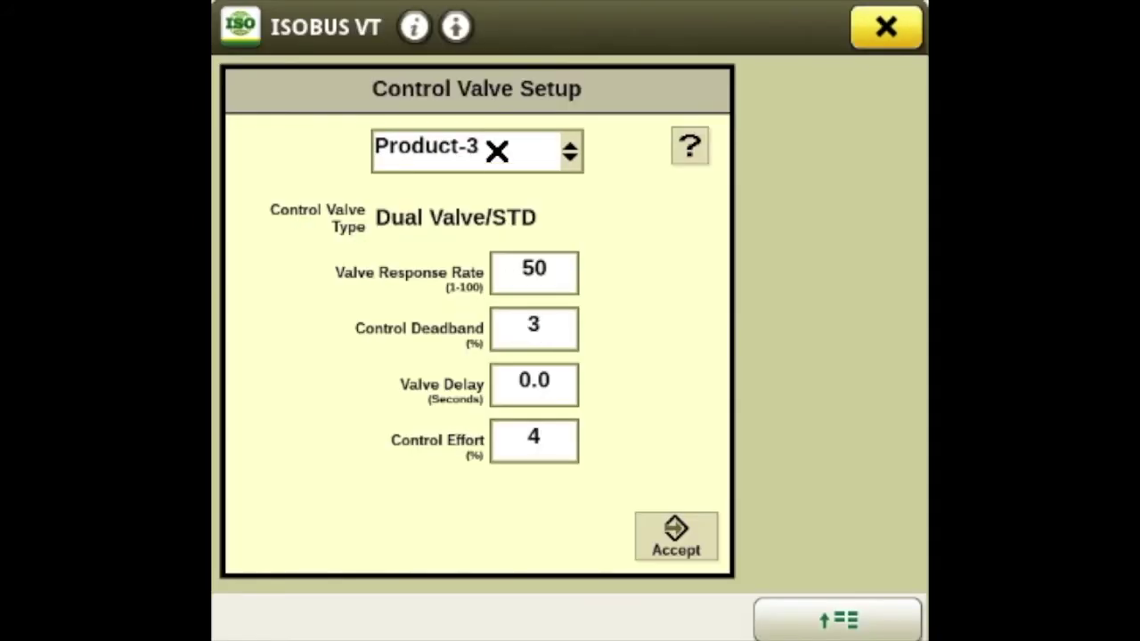
{"action": "left_click", "coordinate": [675, 532]}
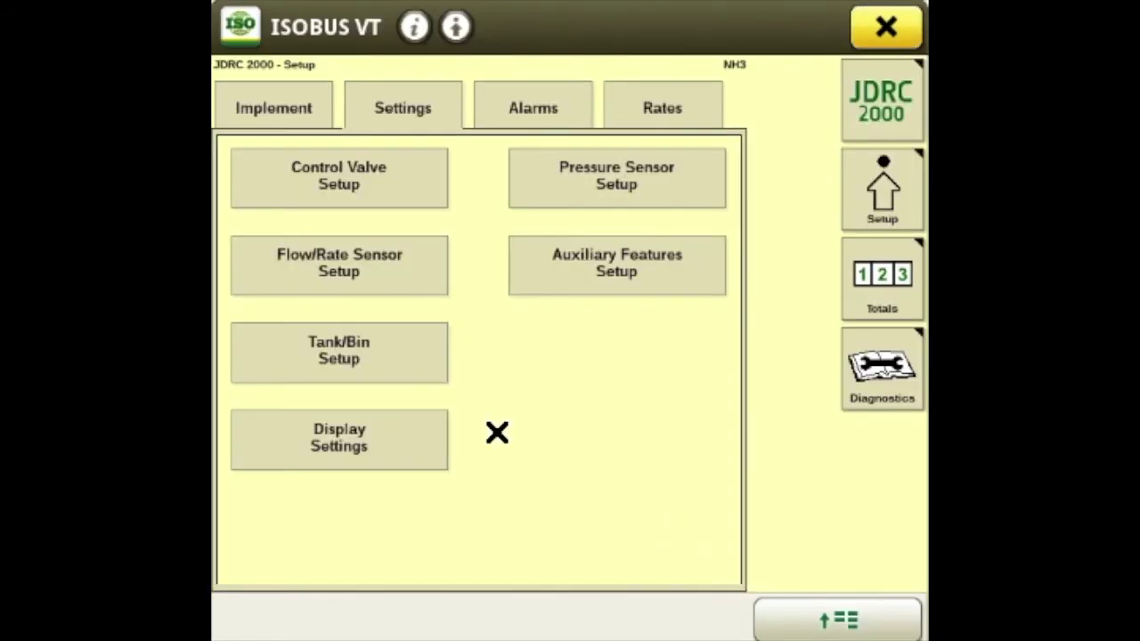
{"action": "left_click", "coordinate": [368, 264]}
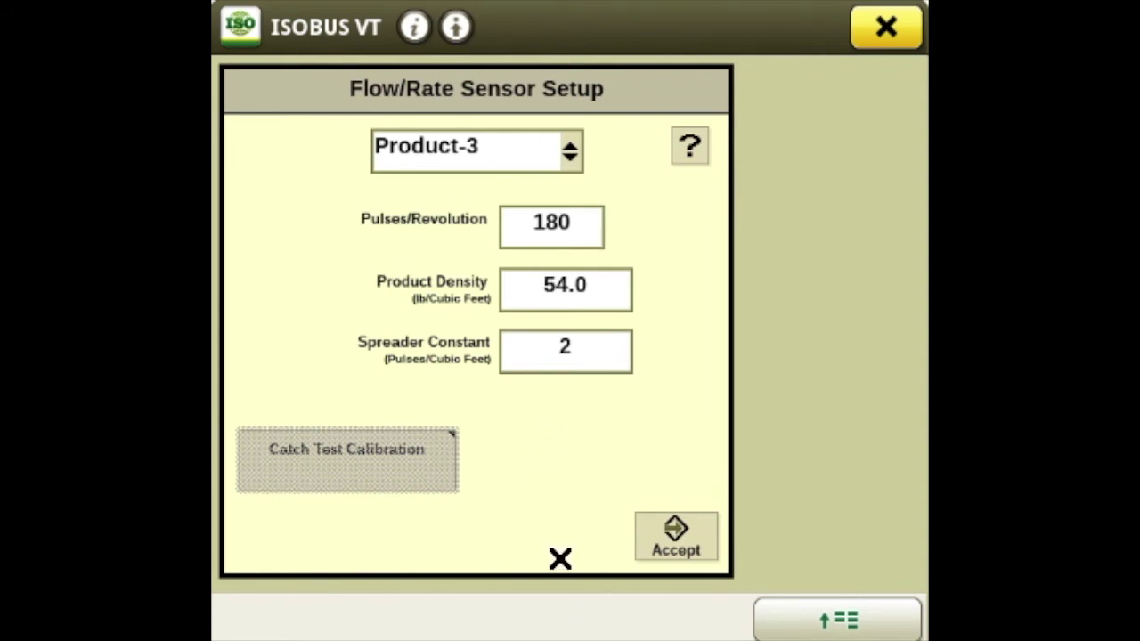
{"action": "left_click", "coordinate": [675, 539]}
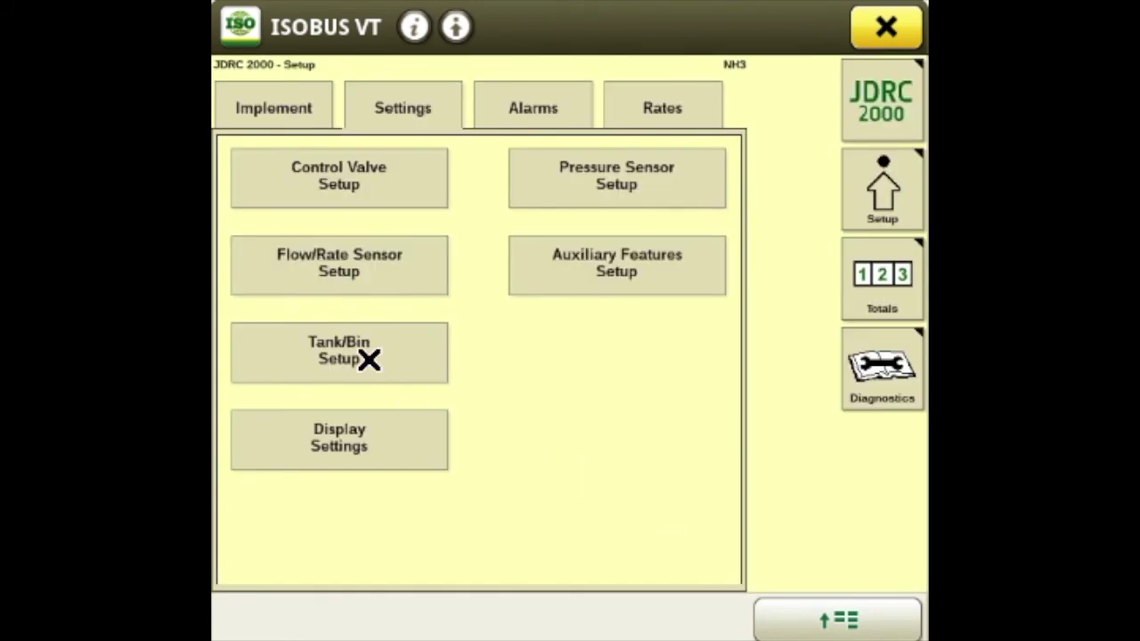
Accept the display data settings and bring up the alarm settings with the product list.
{"action": "left_click", "coordinate": [379, 444]}
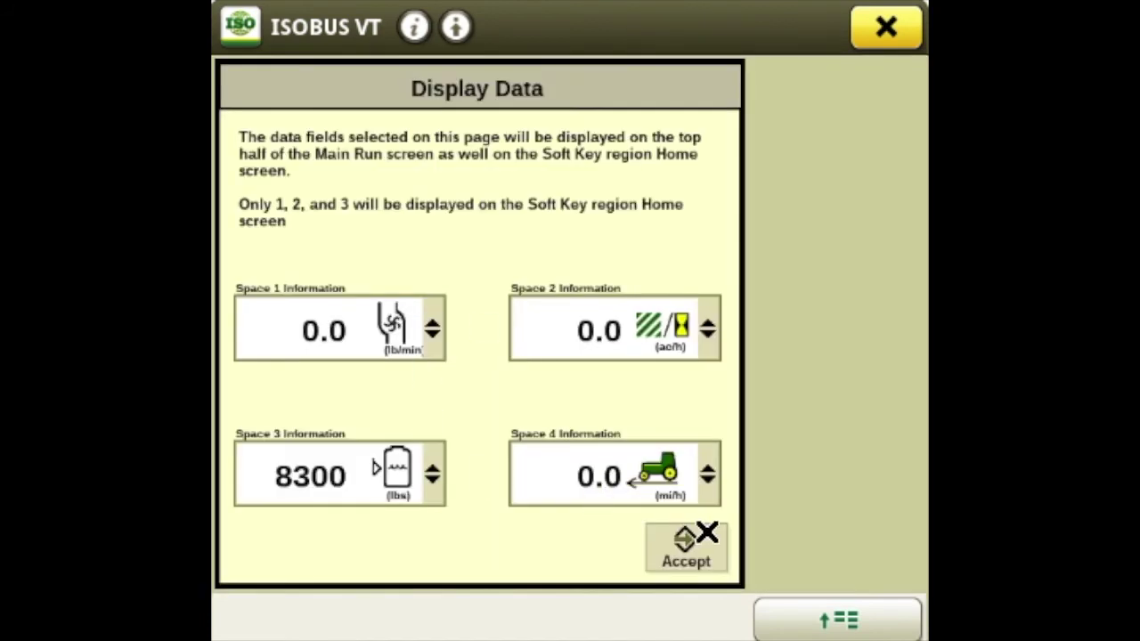
{"action": "left_click", "coordinate": [699, 545]}
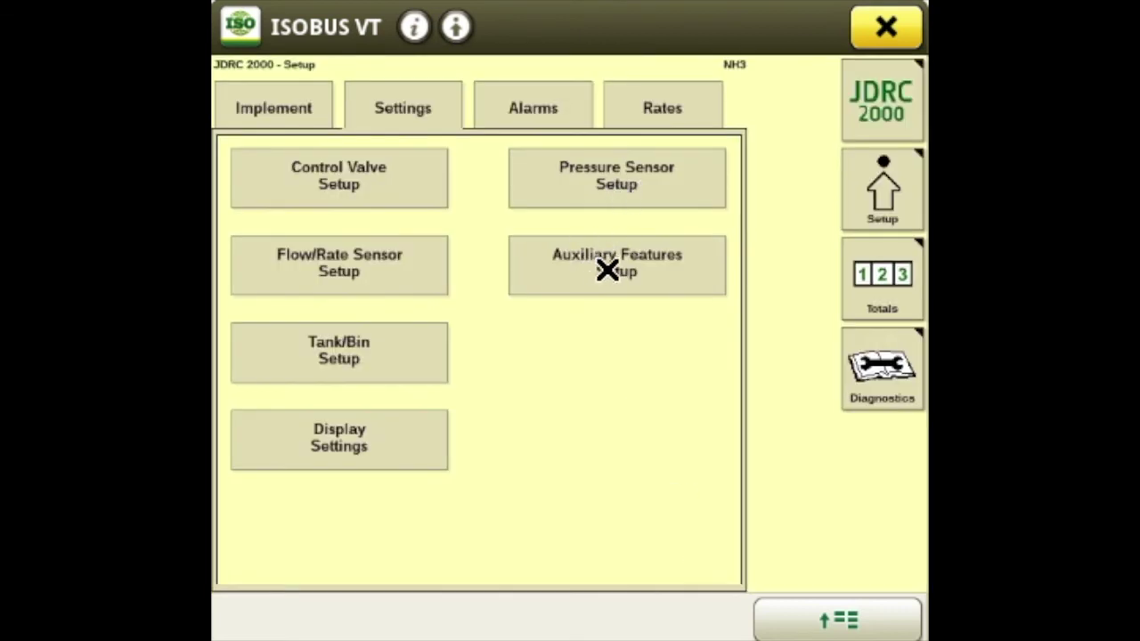
{"action": "left_click", "coordinate": [549, 98]}
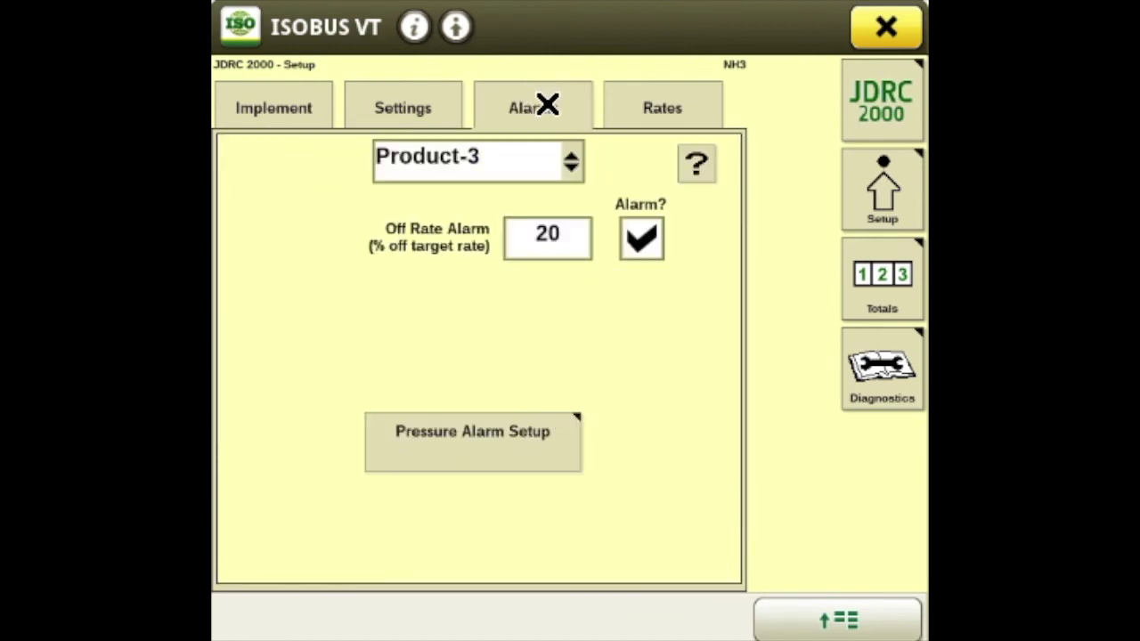
{"action": "left_click", "coordinate": [506, 162]}
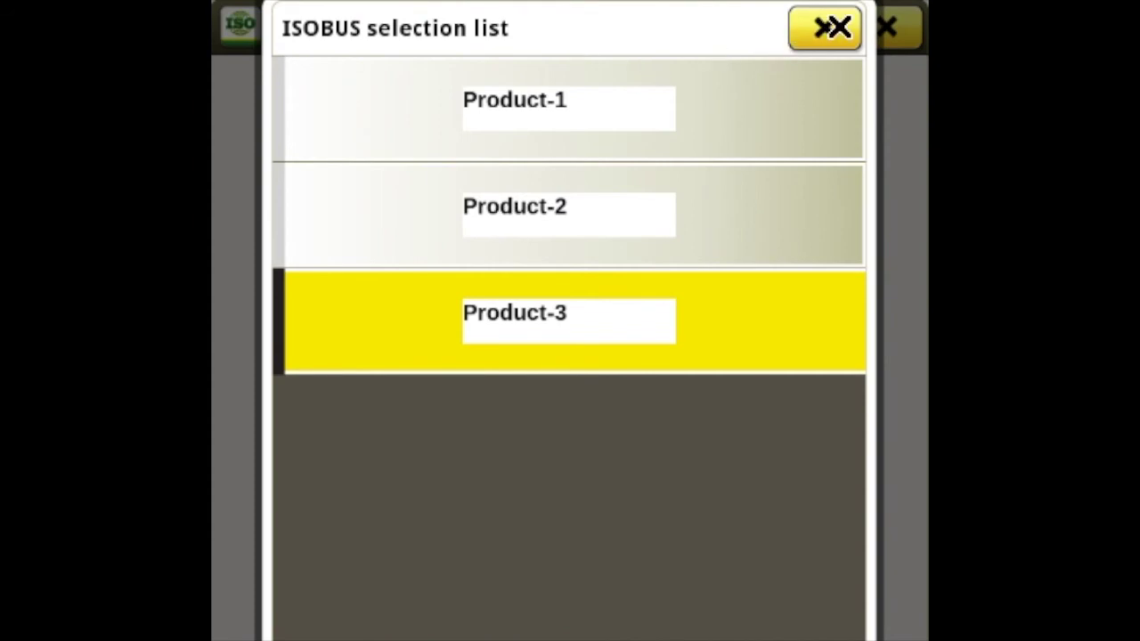
Keep Product-3 on Alarms, then show Product-1's preset rates on the Rates page and its totals.
{"action": "left_click", "coordinate": [826, 31]}
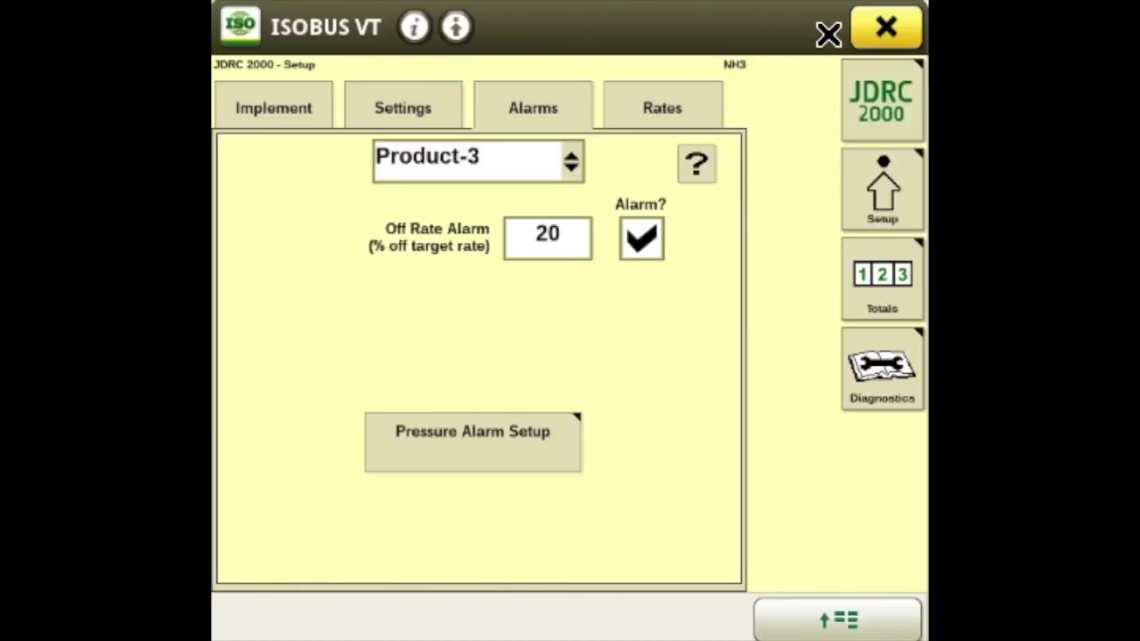
{"action": "left_click", "coordinate": [677, 100]}
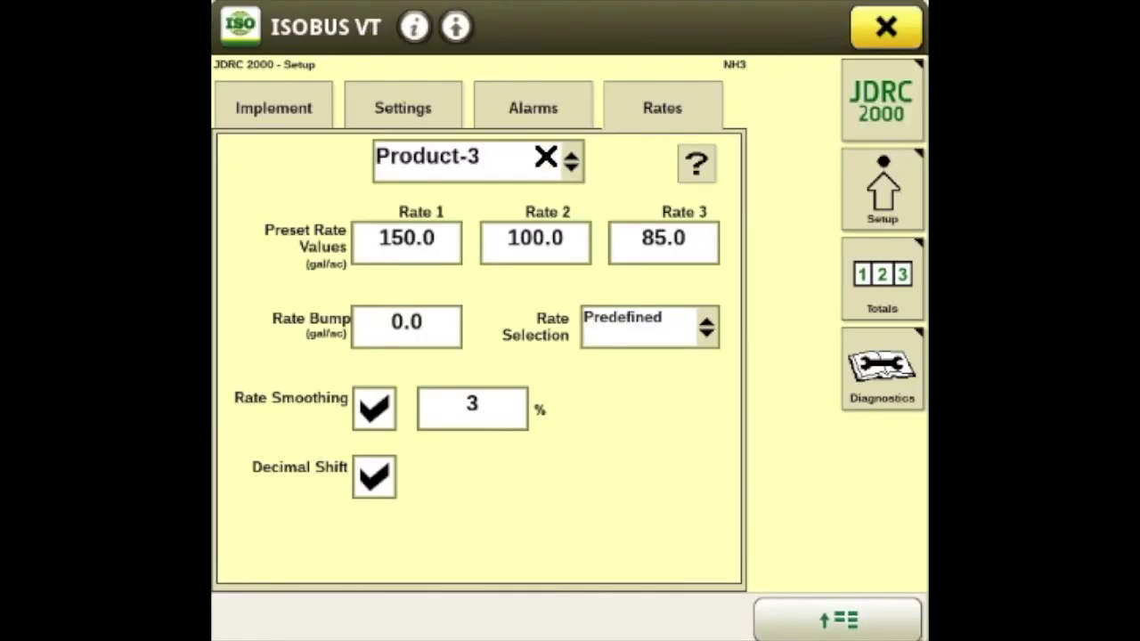
{"action": "left_click", "coordinate": [521, 159]}
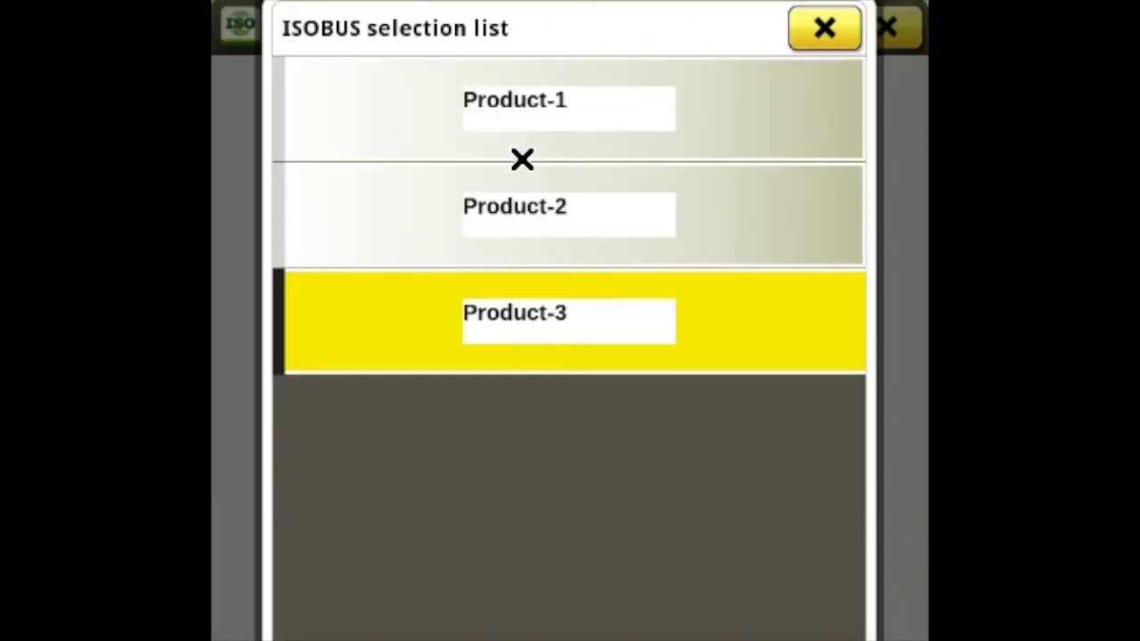
{"action": "left_click", "coordinate": [547, 119]}
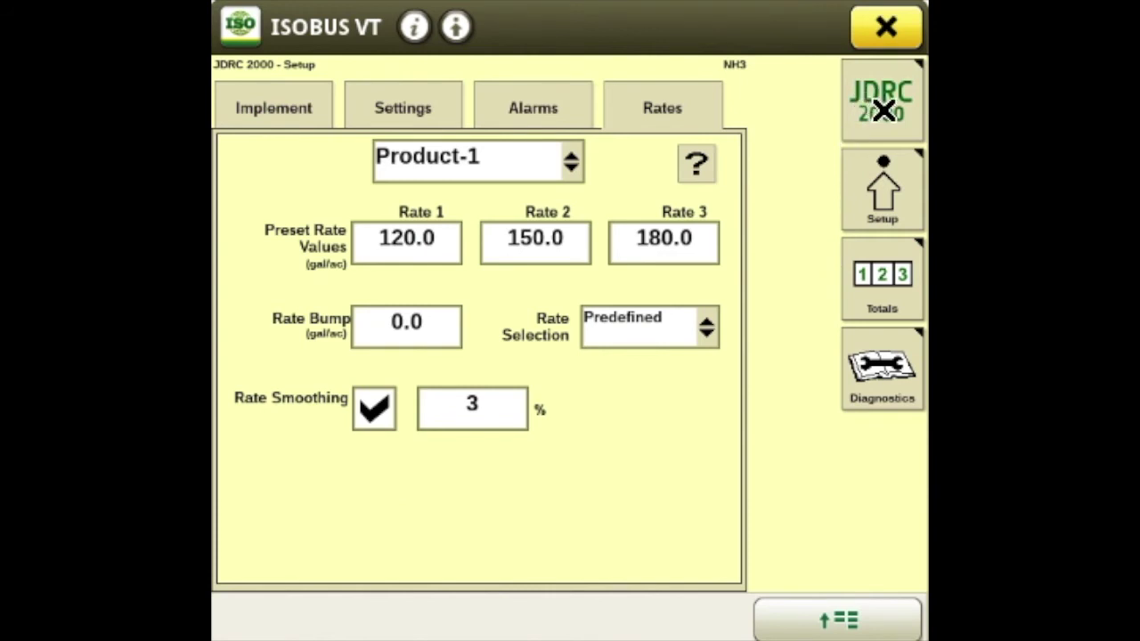
{"action": "left_click", "coordinate": [893, 288]}
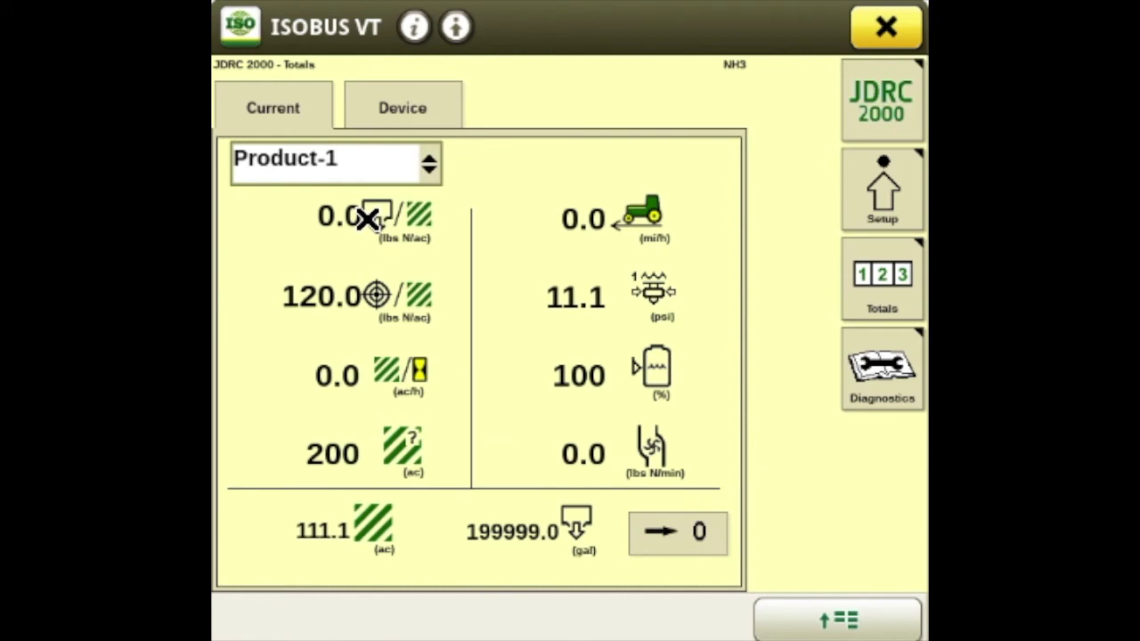
Check Product-2's totals and the device's area and hour totals, then bring up Diagnostics.
{"action": "left_click", "coordinate": [288, 169]}
{"action": "left_click", "coordinate": [499, 219]}
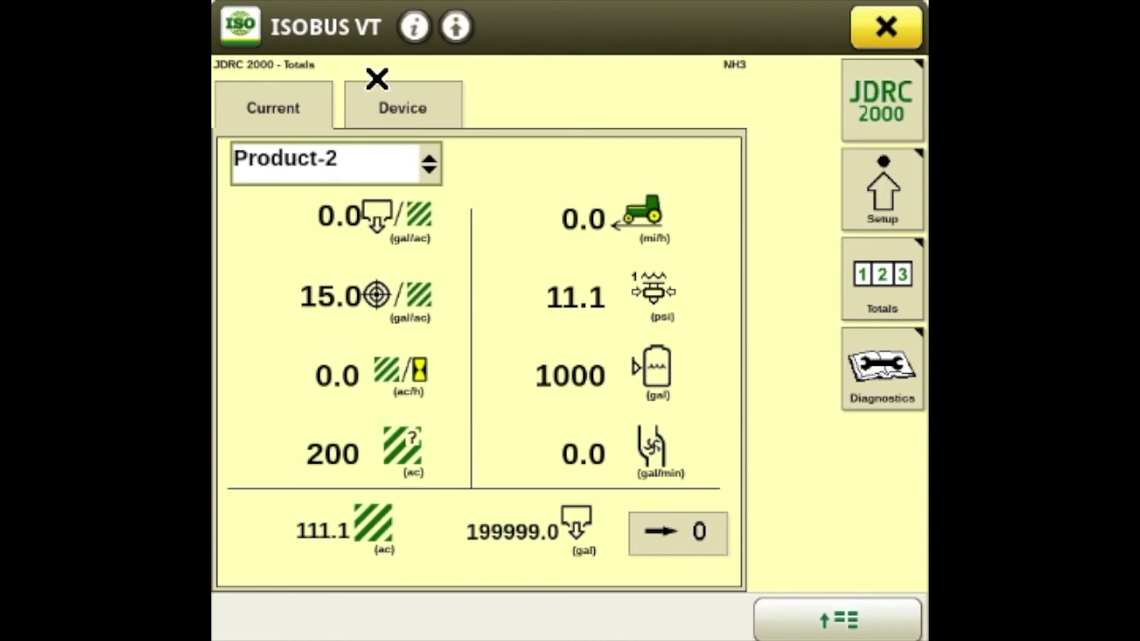
{"action": "left_click", "coordinate": [405, 106]}
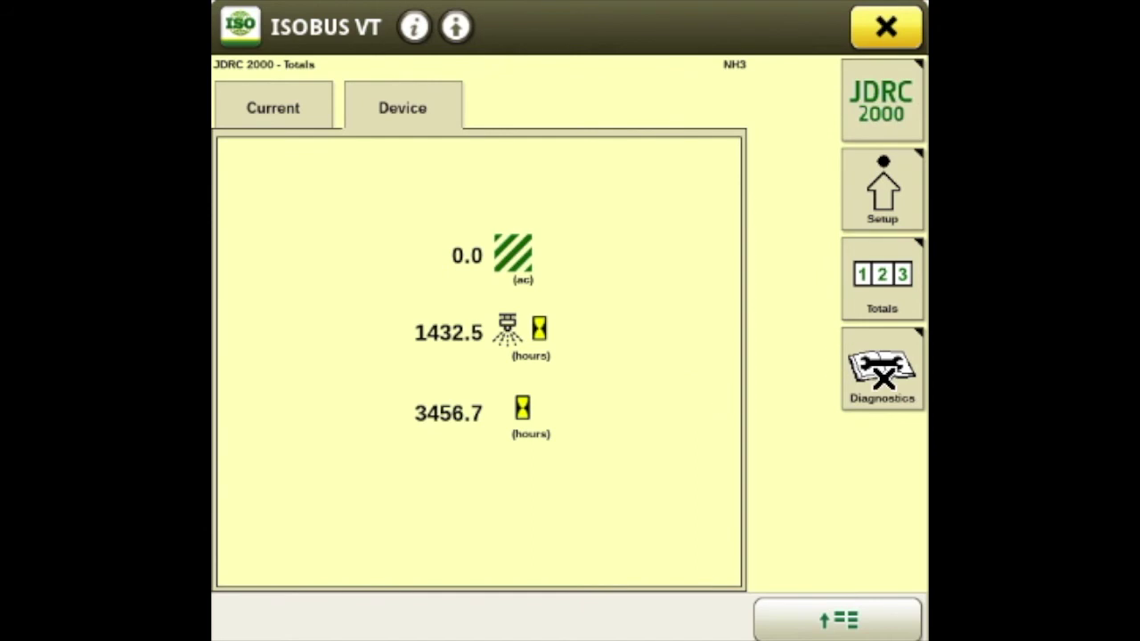
{"action": "left_click", "coordinate": [882, 376]}
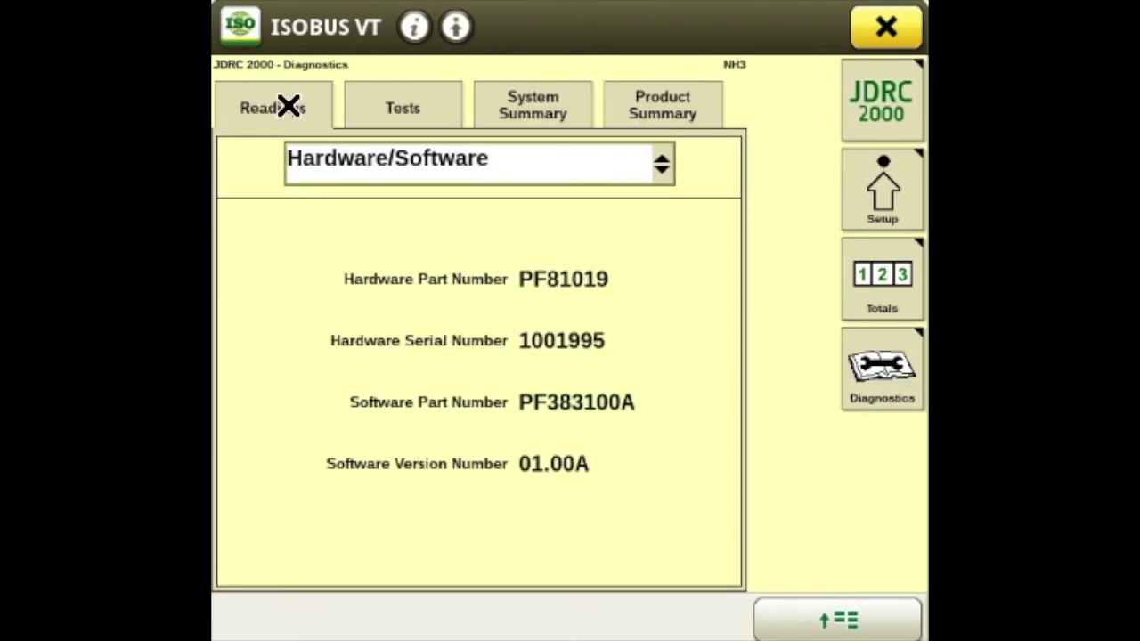
{"action": "left_click", "coordinate": [336, 160]}
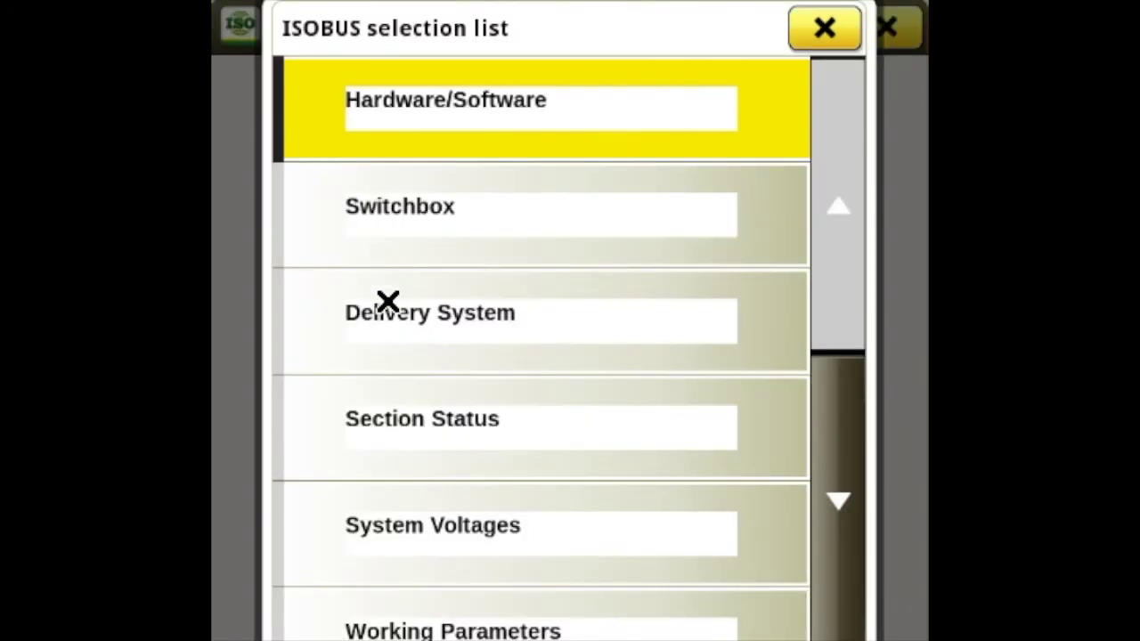
{"action": "left_click", "coordinate": [408, 440]}
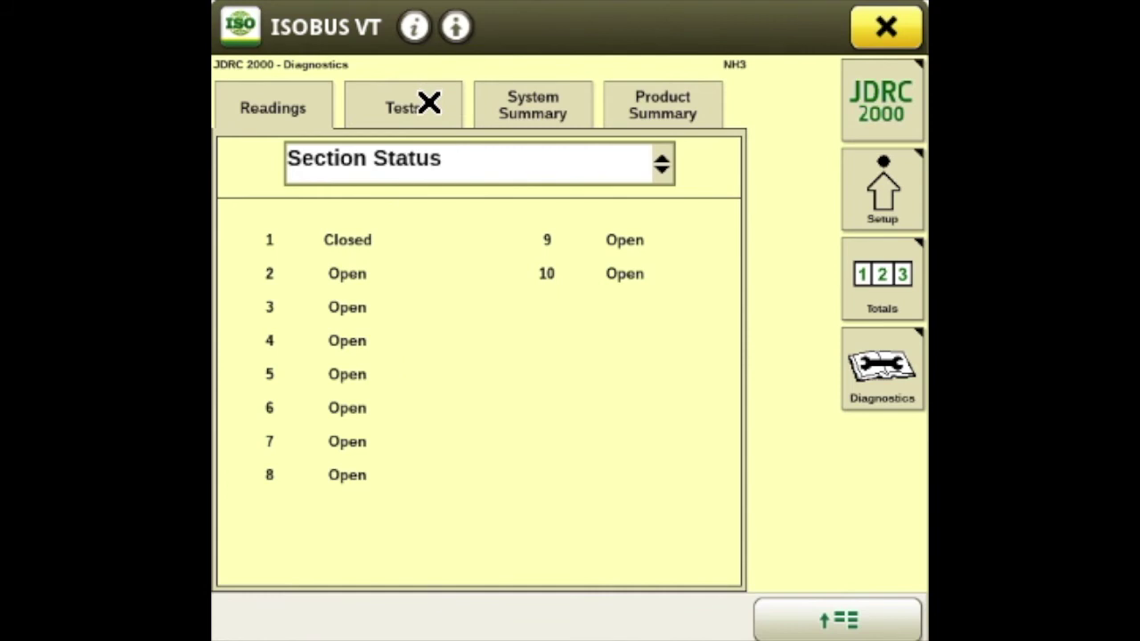
{"action": "left_click", "coordinate": [428, 103]}
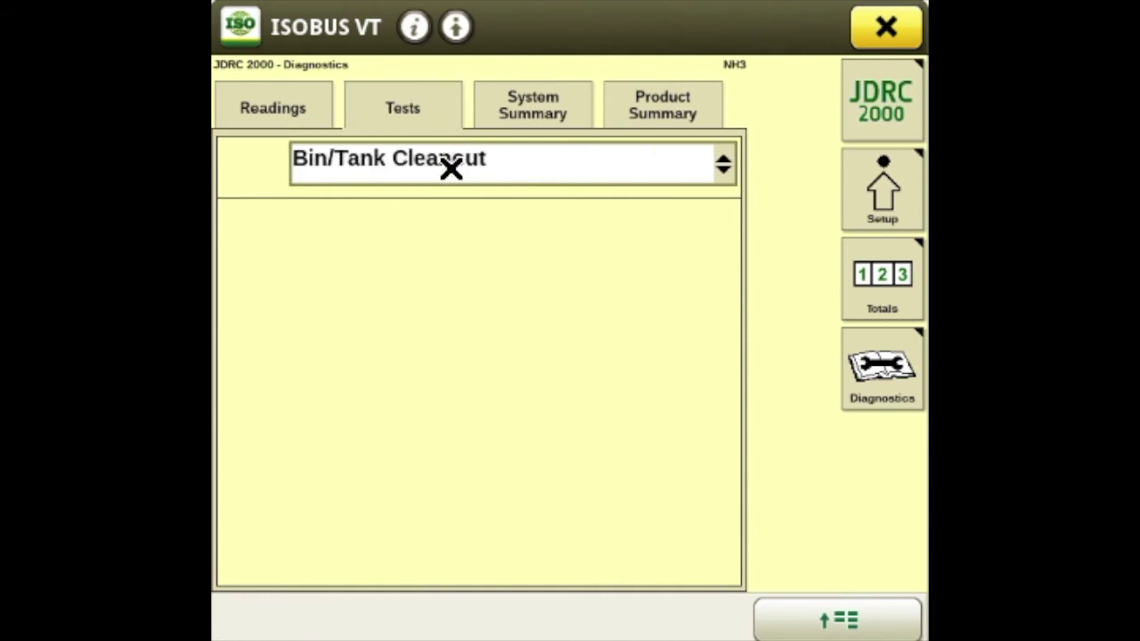
{"action": "left_click", "coordinate": [478, 162]}
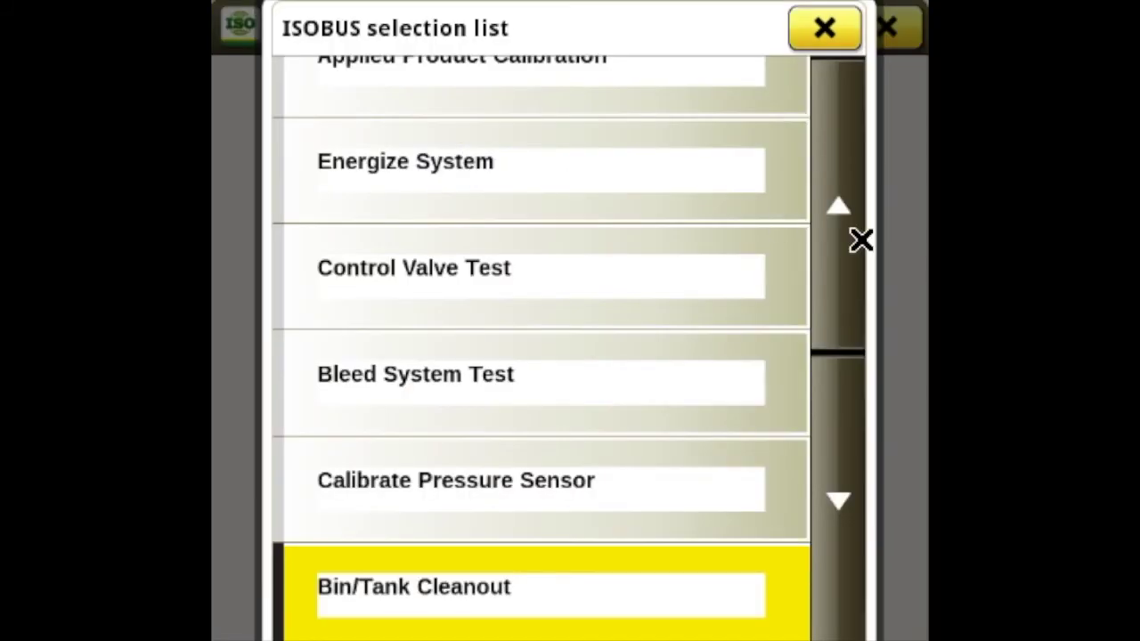
{"action": "left_click", "coordinate": [838, 207]}
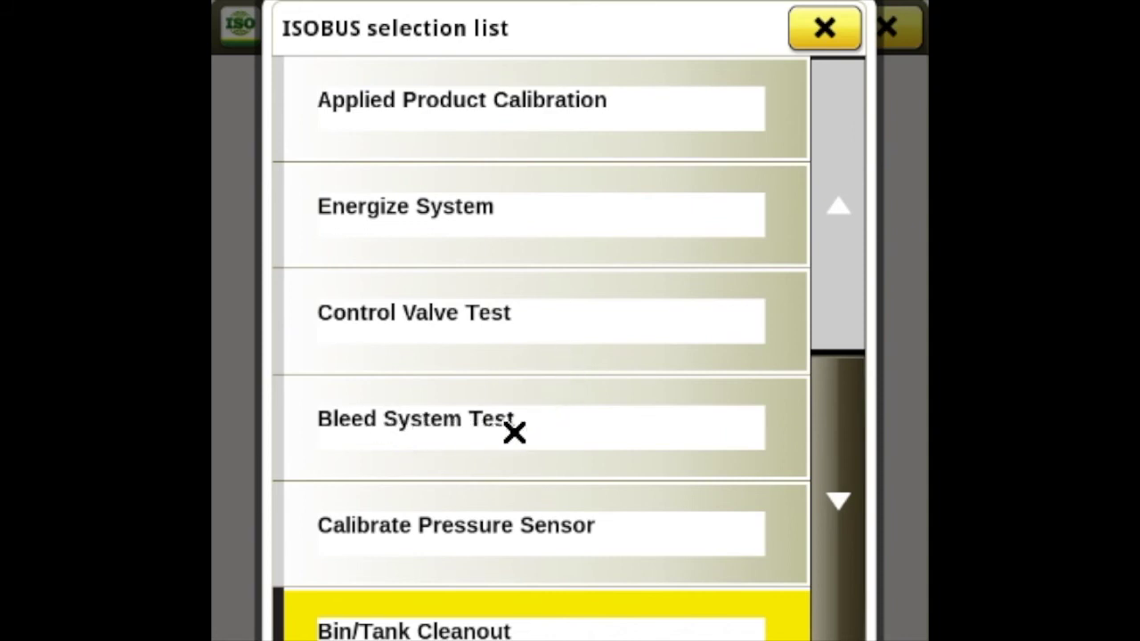
{"action": "left_click", "coordinate": [838, 464]}
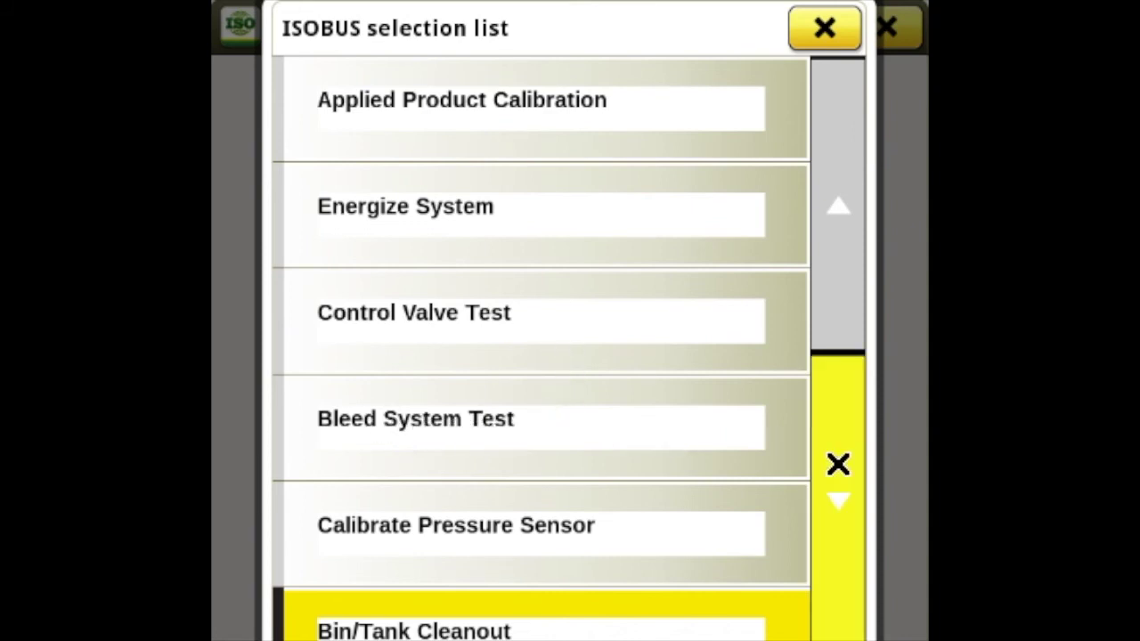
{"action": "left_click", "coordinate": [838, 464]}
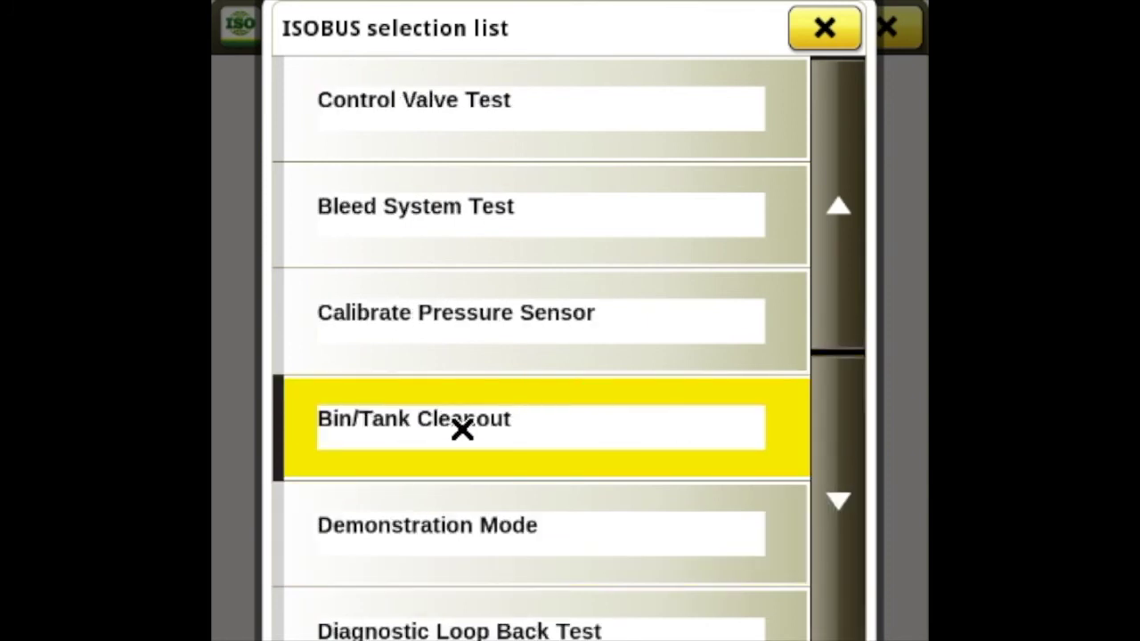
{"action": "left_click", "coordinate": [840, 496]}
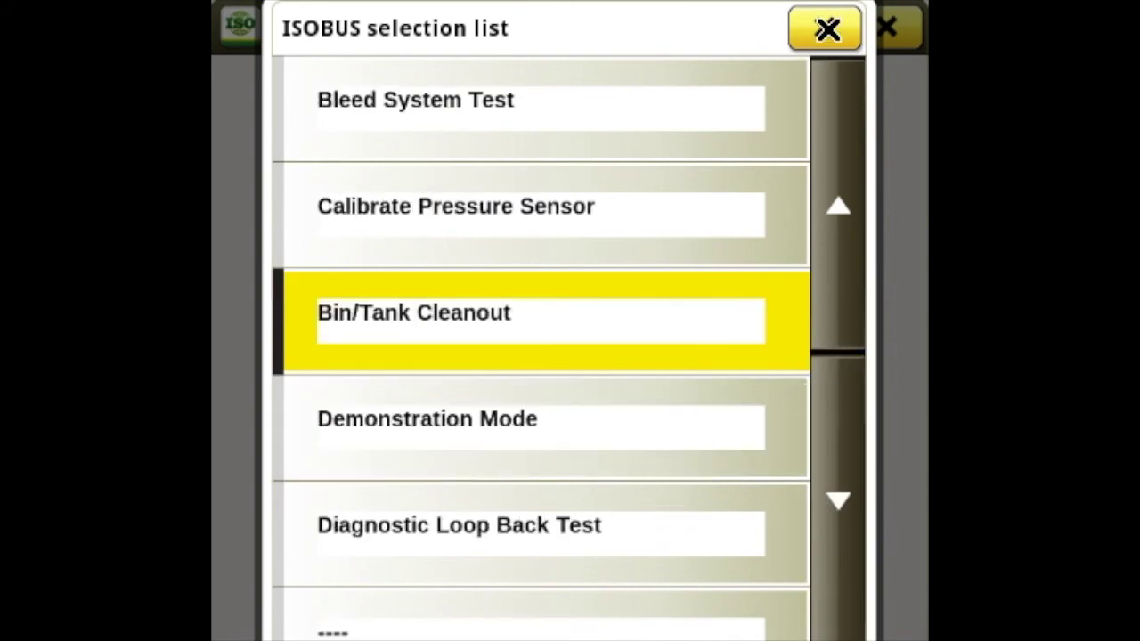
{"action": "left_click", "coordinate": [824, 28]}
{"action": "left_click", "coordinate": [547, 101]}
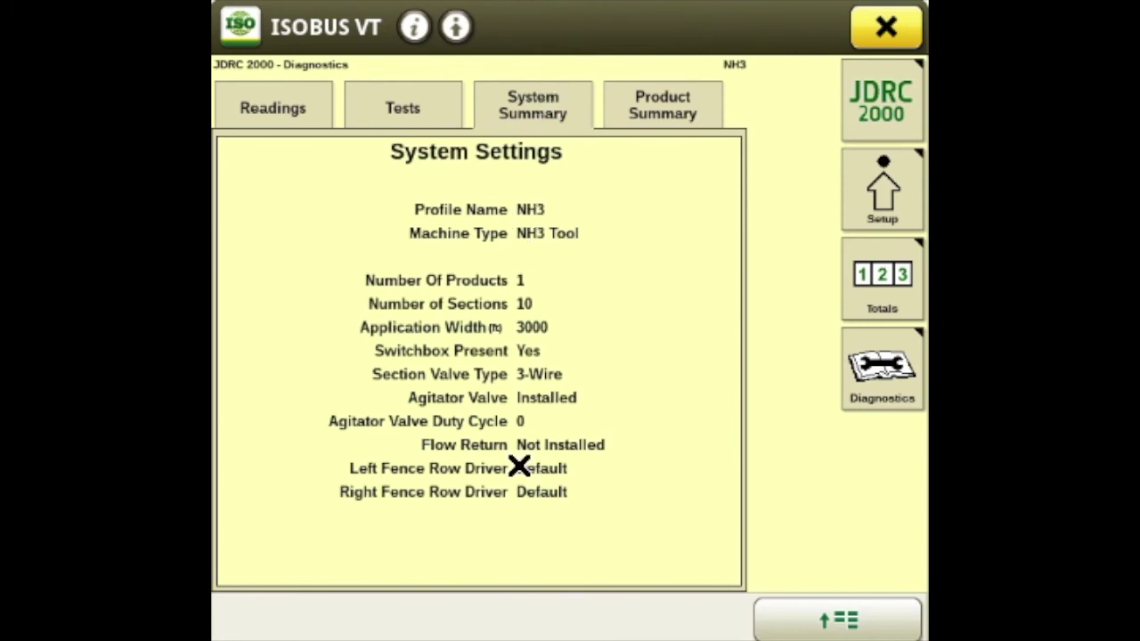
Show the Product Summary for Product-1, then return to the Rate Controller main run page.
{"action": "left_click", "coordinate": [674, 103]}
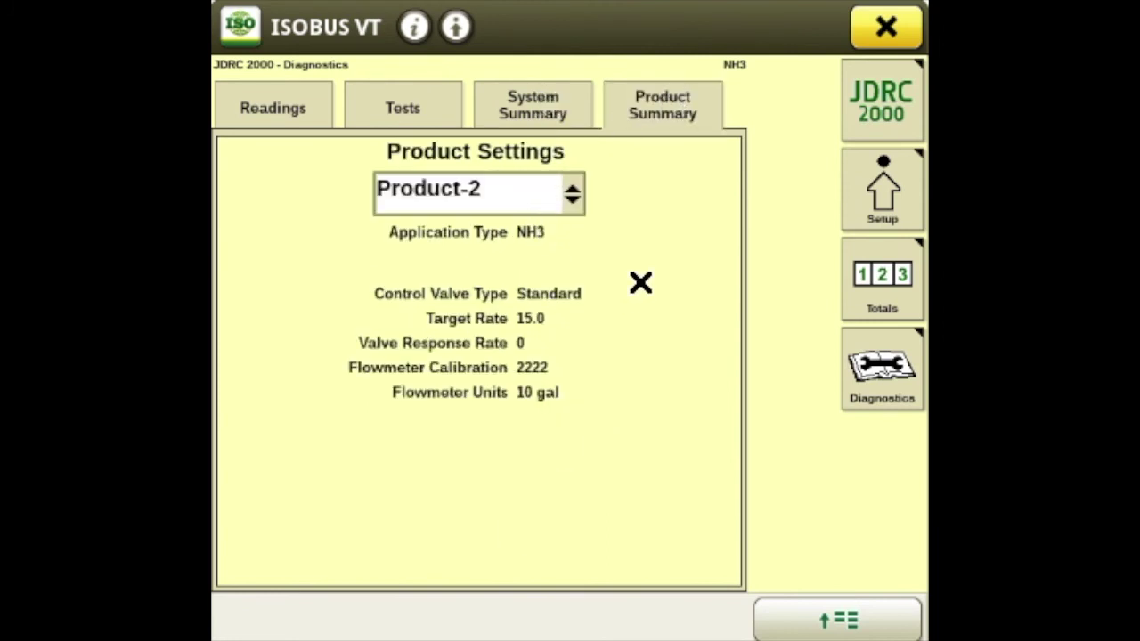
{"action": "left_click", "coordinate": [521, 196]}
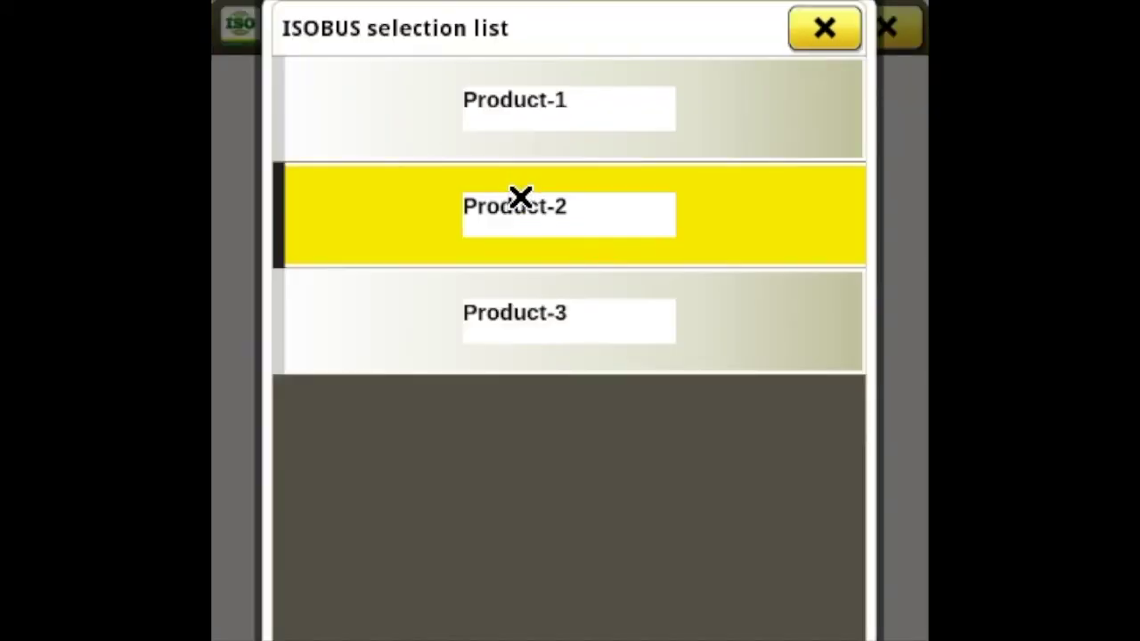
{"action": "left_click", "coordinate": [564, 115]}
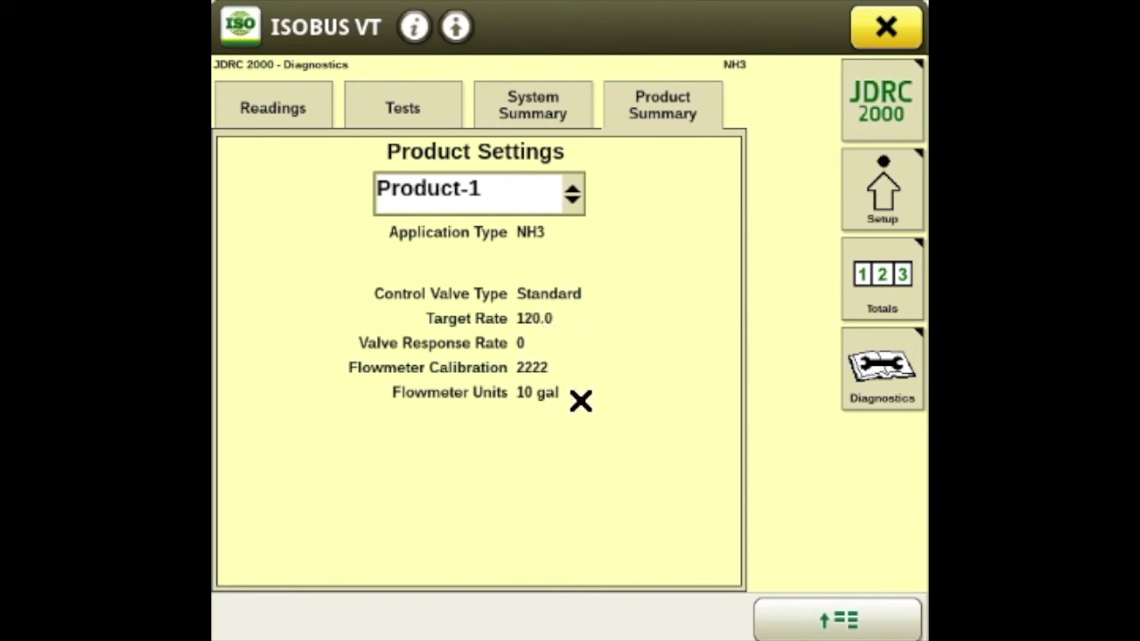
{"action": "left_click", "coordinate": [878, 98]}
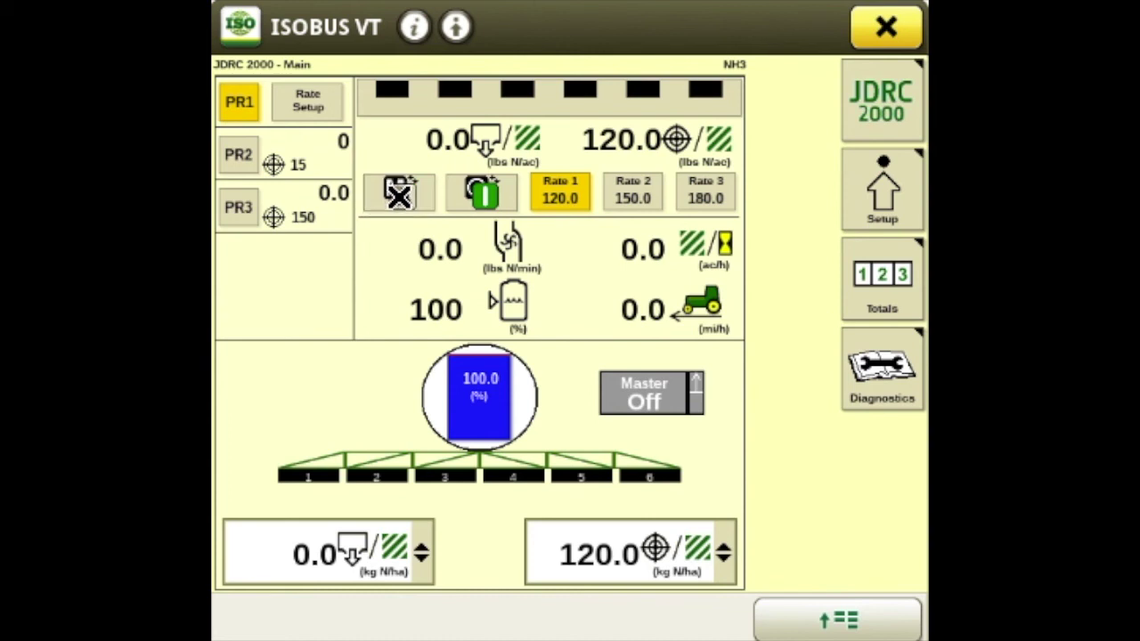
Toggle rate control to Man and back to Auto, and rate application off and on again.
{"action": "left_click", "coordinate": [399, 194]}
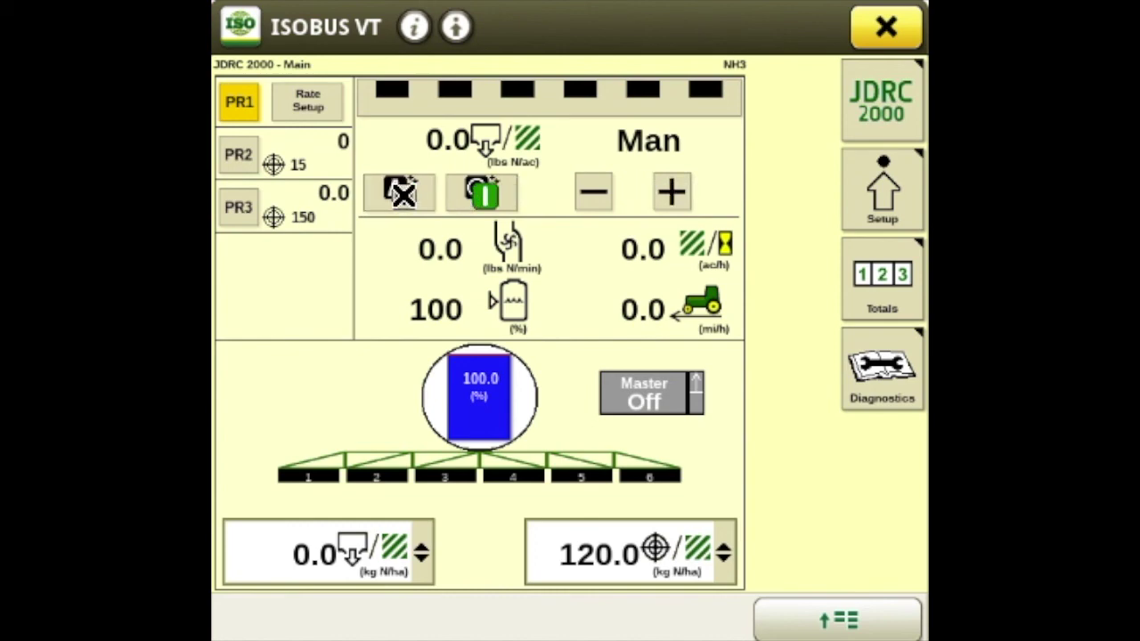
{"action": "left_click", "coordinate": [403, 194]}
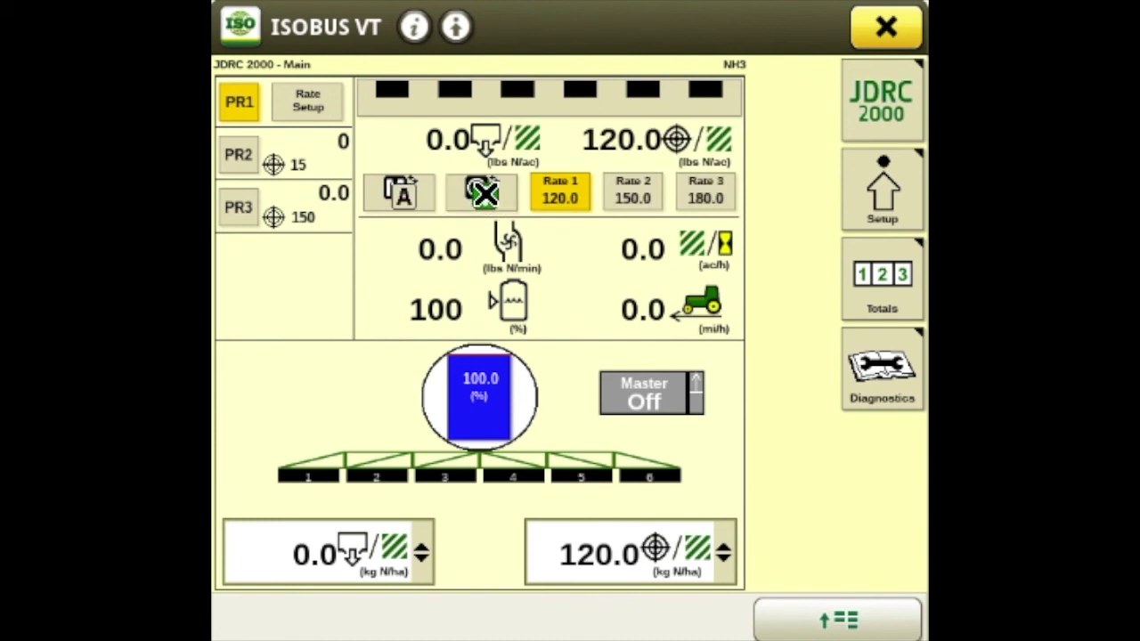
{"action": "left_click", "coordinate": [484, 193]}
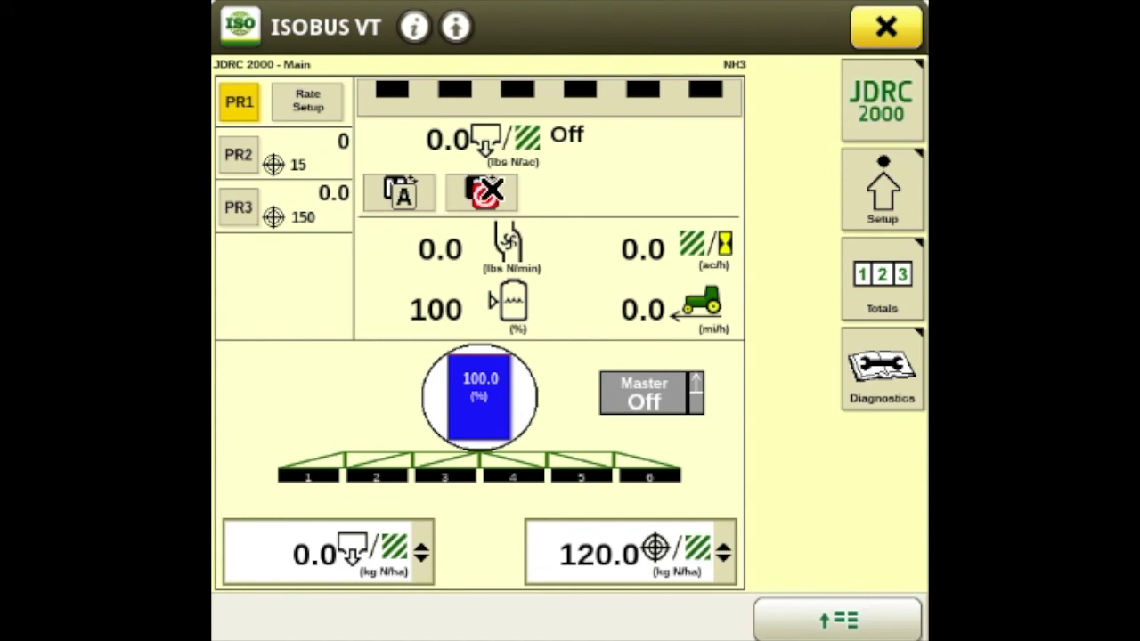
{"action": "left_click", "coordinate": [490, 189]}
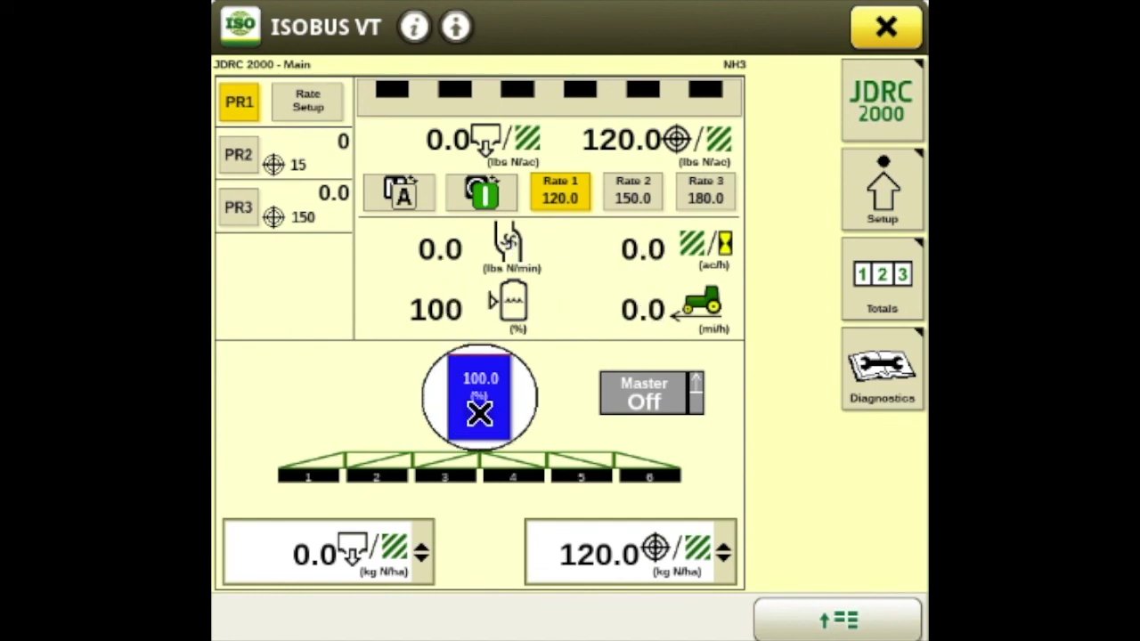
{"action": "left_click", "coordinate": [479, 413]}
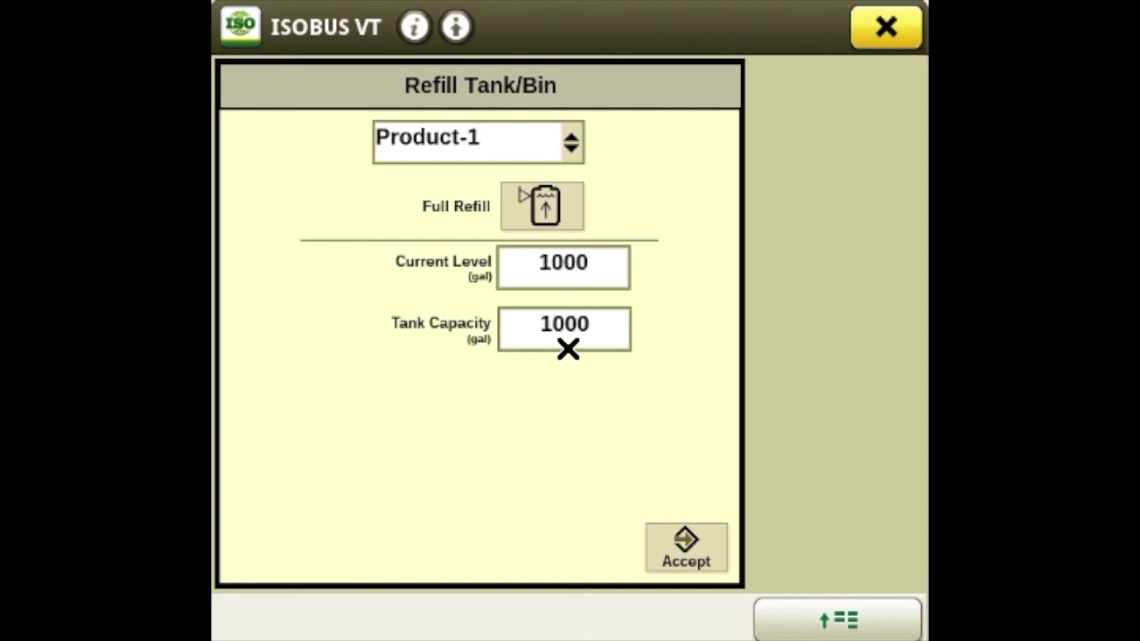
Check the refill details for Product-2 and Product-3, each at 1000 gal level and capacity.
{"action": "left_click", "coordinate": [506, 146]}
{"action": "left_click", "coordinate": [506, 221]}
{"action": "left_click", "coordinate": [465, 145]}
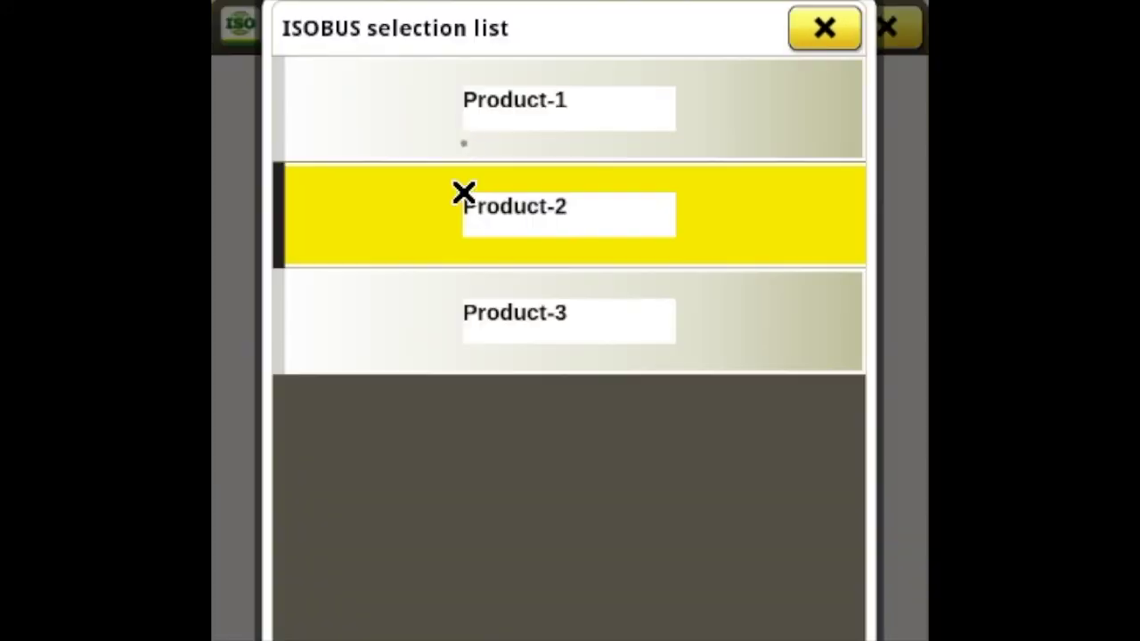
{"action": "left_click", "coordinate": [493, 318]}
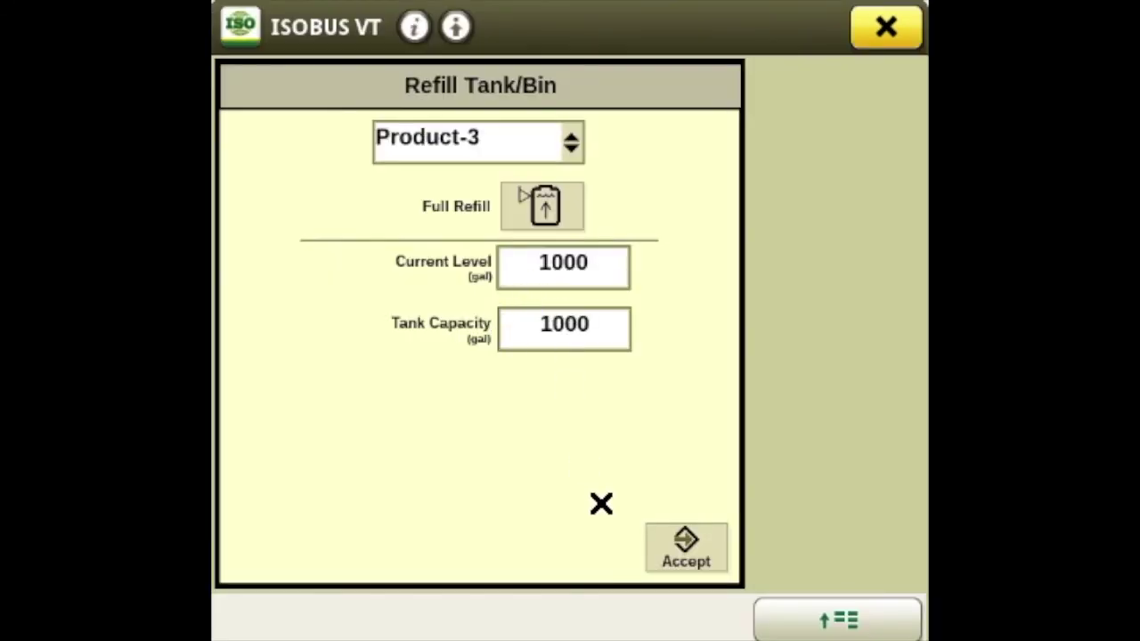
Accept the refill settings and leave the applied-total readout unchanged.
{"action": "left_click", "coordinate": [687, 546]}
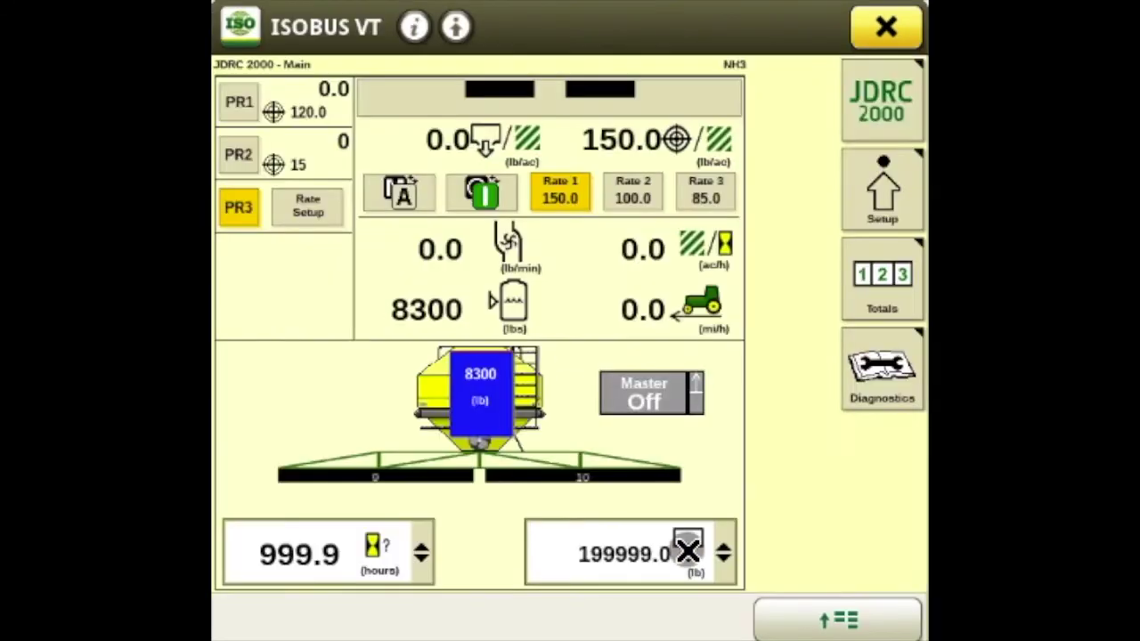
{"action": "left_click", "coordinate": [686, 547]}
{"action": "left_click", "coordinate": [821, 30]}
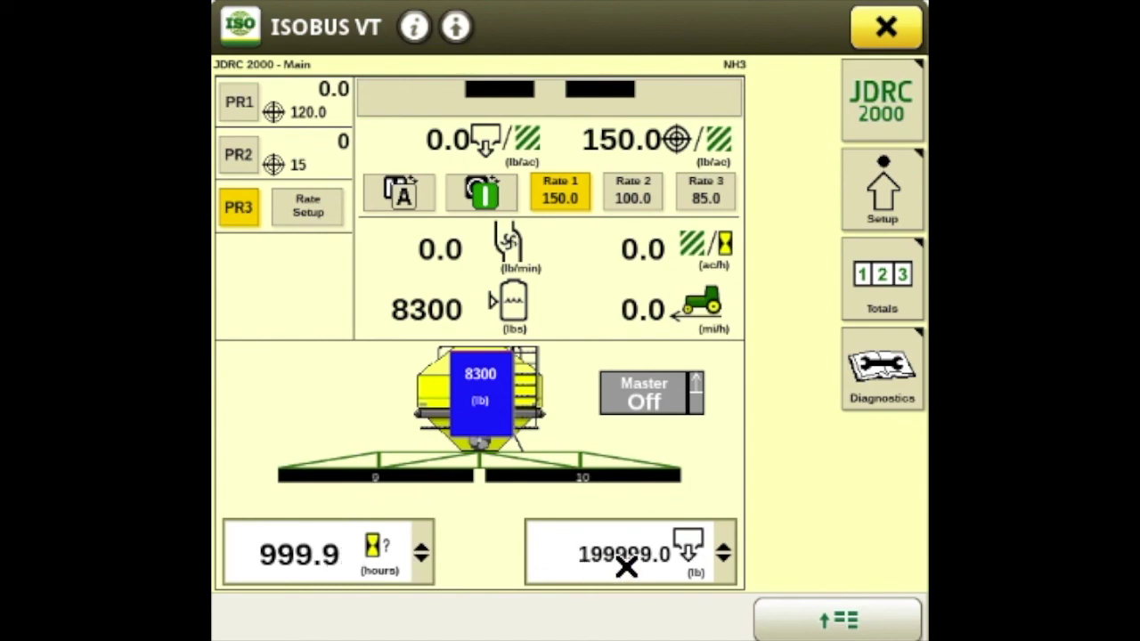
Replace the 999.9 hours-remaining readout with the 8300 lbs tank level.
{"action": "left_click", "coordinate": [372, 566]}
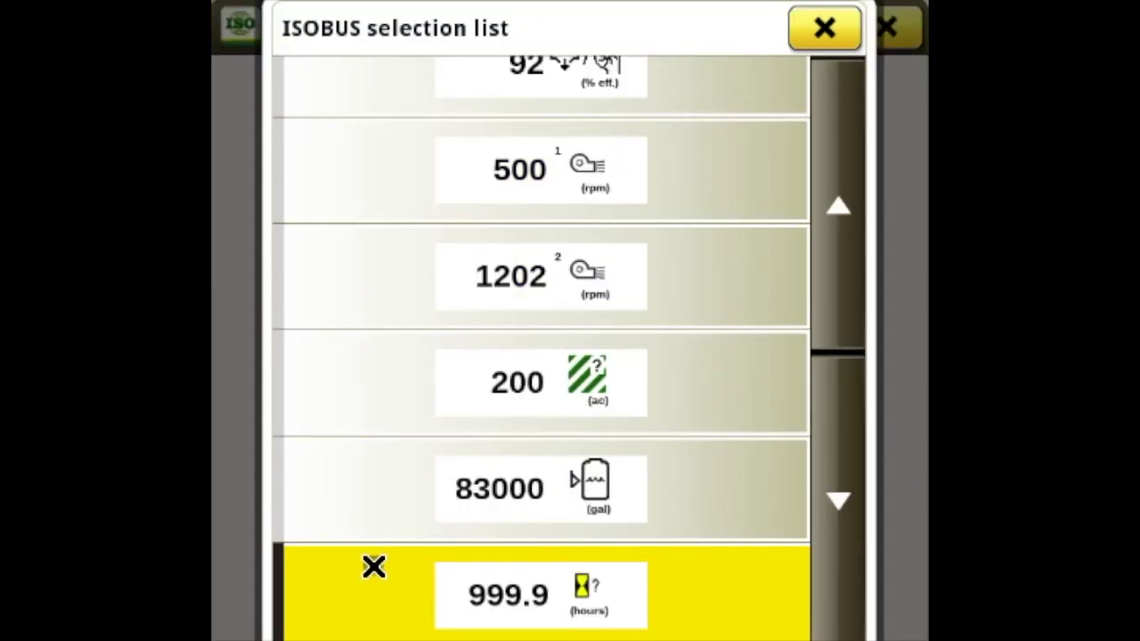
{"action": "left_click", "coordinate": [845, 267]}
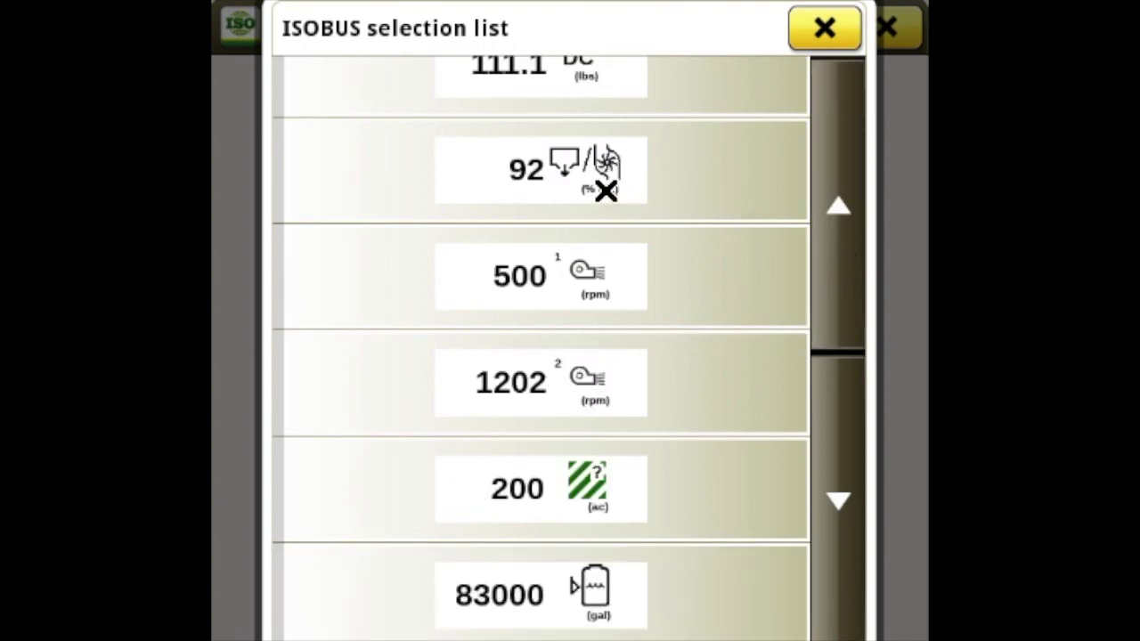
{"action": "left_click", "coordinate": [832, 148]}
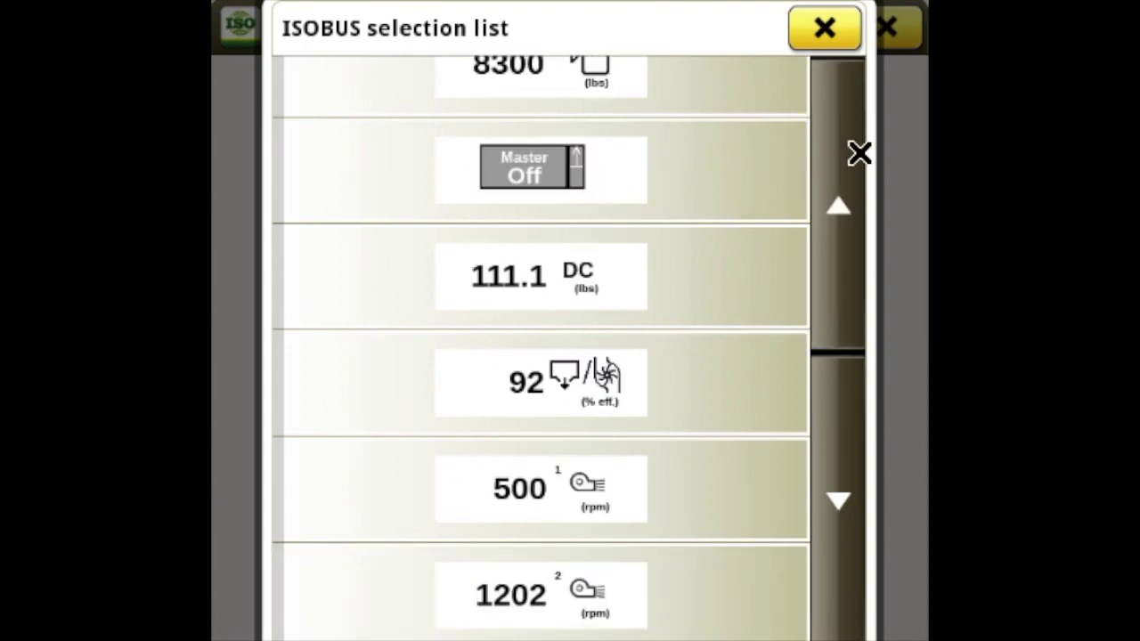
{"action": "left_click", "coordinate": [852, 155]}
{"action": "left_click", "coordinate": [582, 155]}
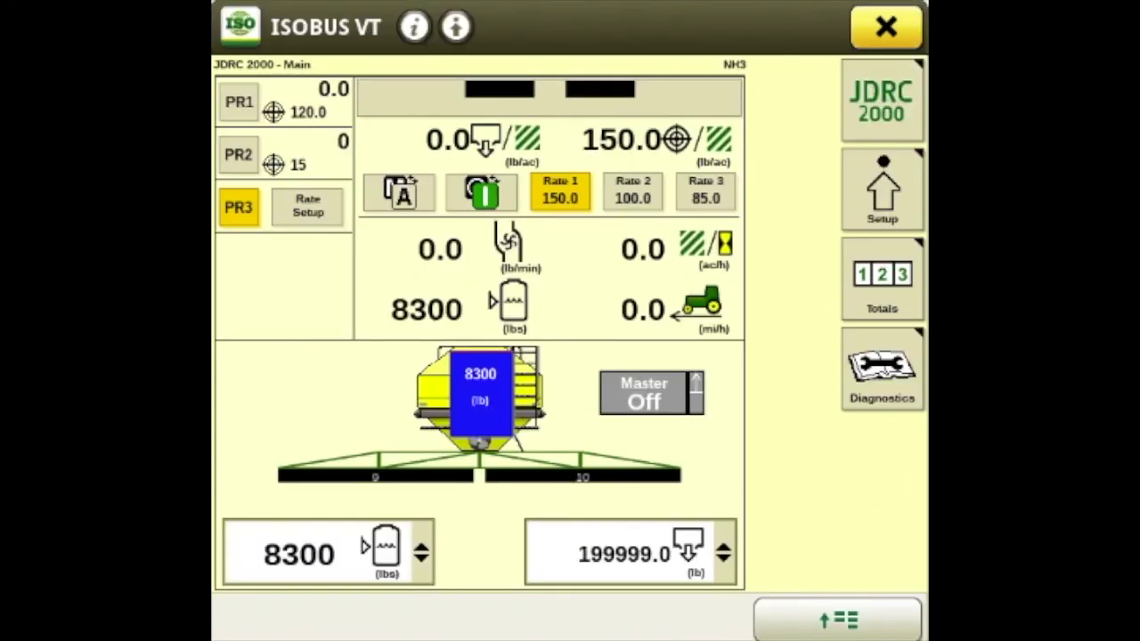
Accept Product-3's rate setup (presets 150, 100, 85 lb/ac) and switch to the 100.0 Rate 2 preset.
{"action": "left_click", "coordinate": [311, 206]}
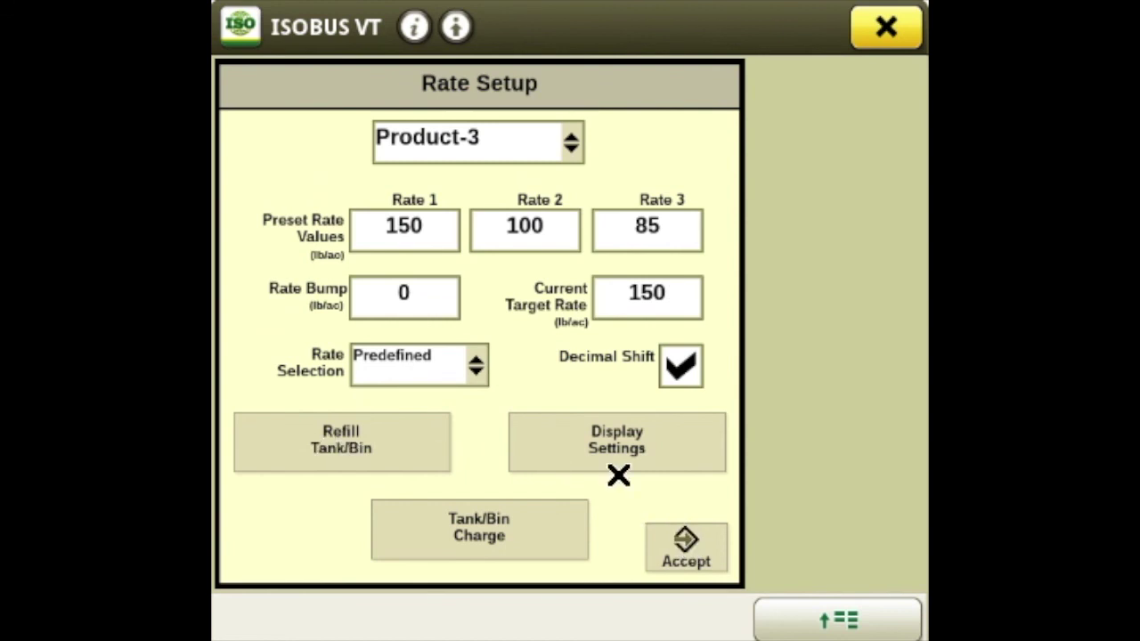
{"action": "left_click", "coordinate": [675, 559]}
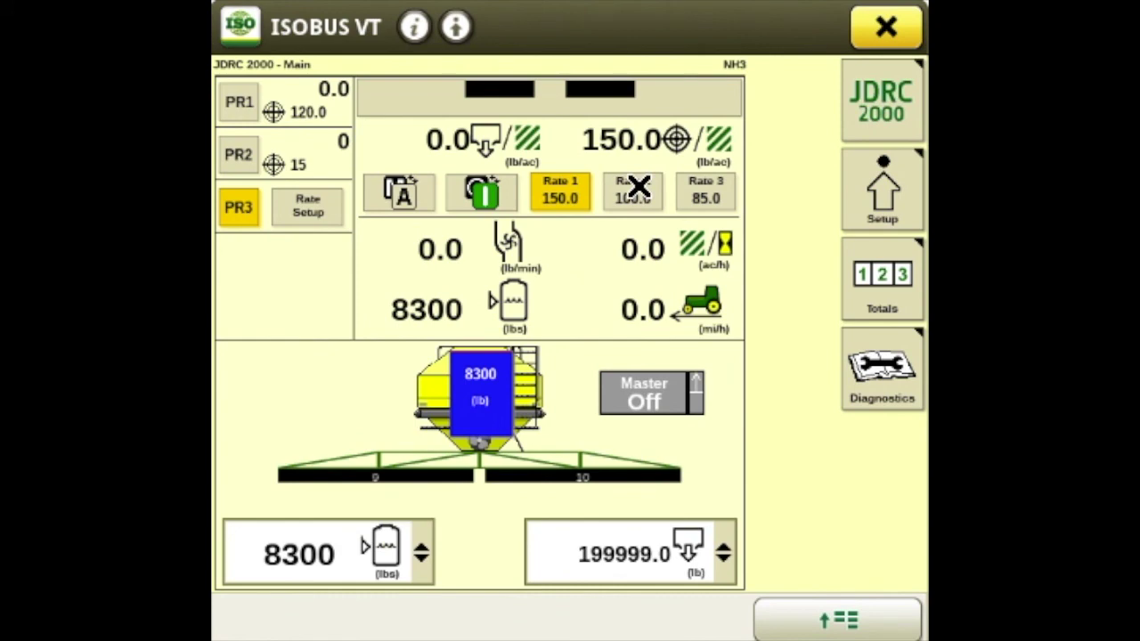
{"action": "left_click", "coordinate": [638, 186]}
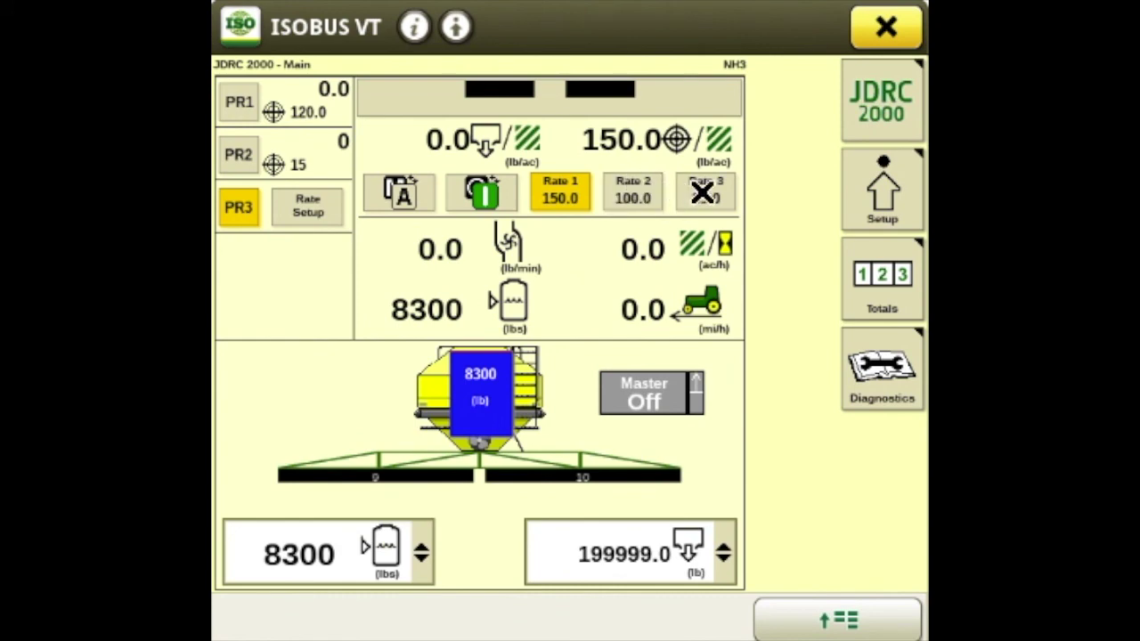